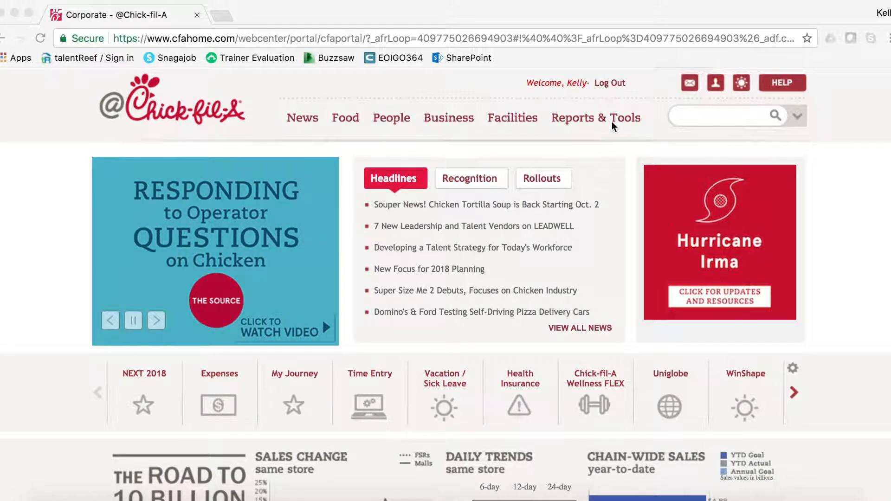
# Open the NOVAtime timekeeping system from the Chick-fil-A portal and switch to the account entry with supervisor access
pyautogui.click(597, 122)
pyautogui.click(523, 180)
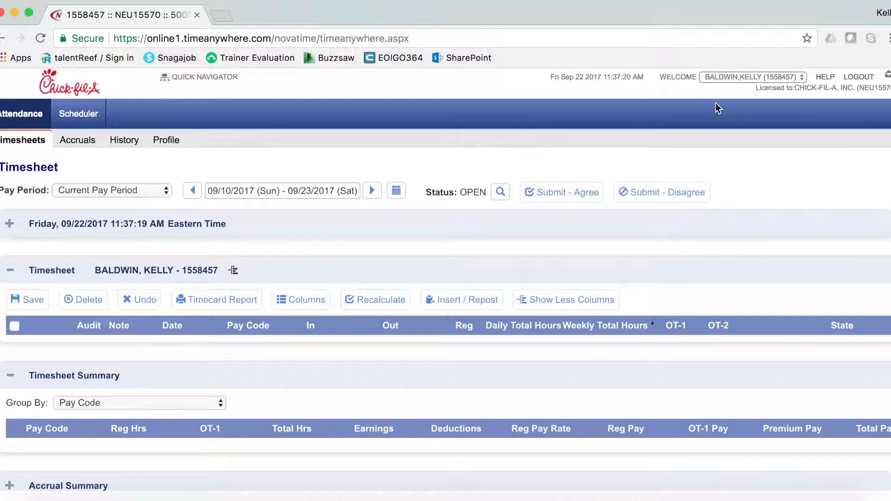
pyautogui.click(759, 80)
pyautogui.click(759, 88)
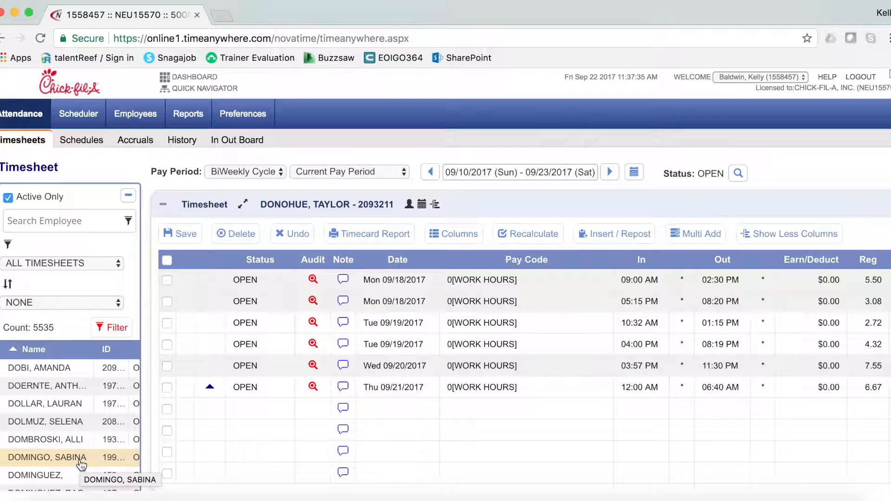
# Open Template Schedules in the scheduler and set the employee group filter to All
pyautogui.moveTo(81, 118)
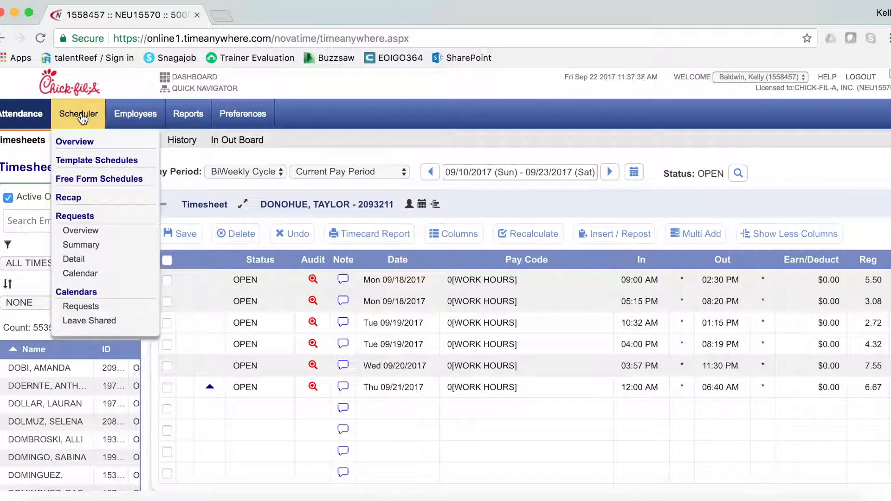
pyautogui.click(85, 163)
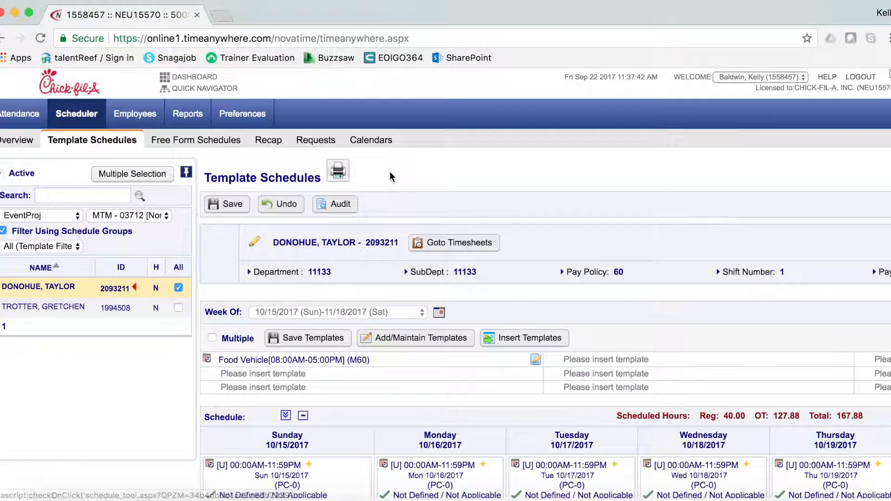
pyautogui.click(65, 215)
pyautogui.click(51, 144)
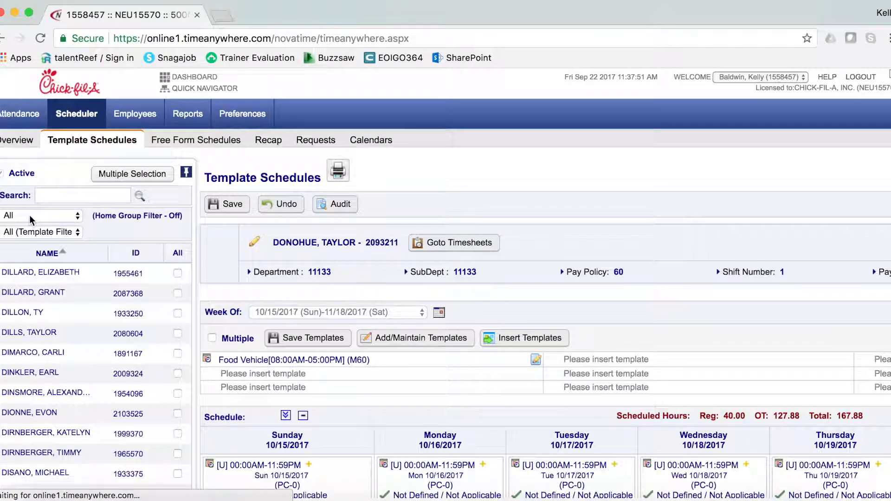
pyautogui.scroll(-1, 121, 288)
pyautogui.scroll(-5, 121, 287)
pyautogui.scroll(6, 121, 287)
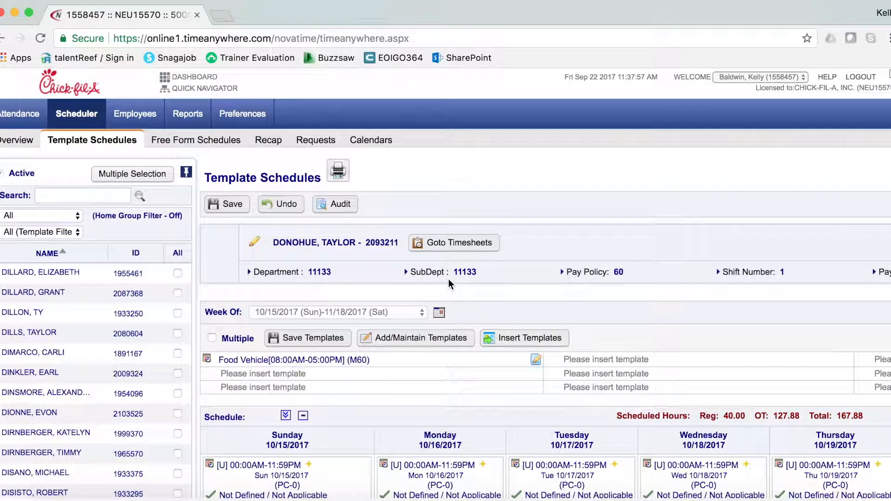
pyautogui.moveTo(448, 281)
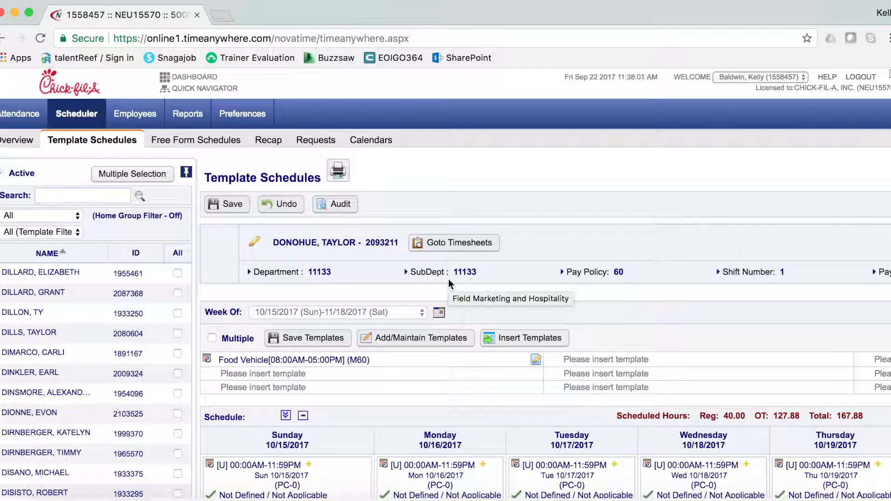
# Open the multiple employee selection filter and set its filter field to Last Name
pyautogui.click(134, 175)
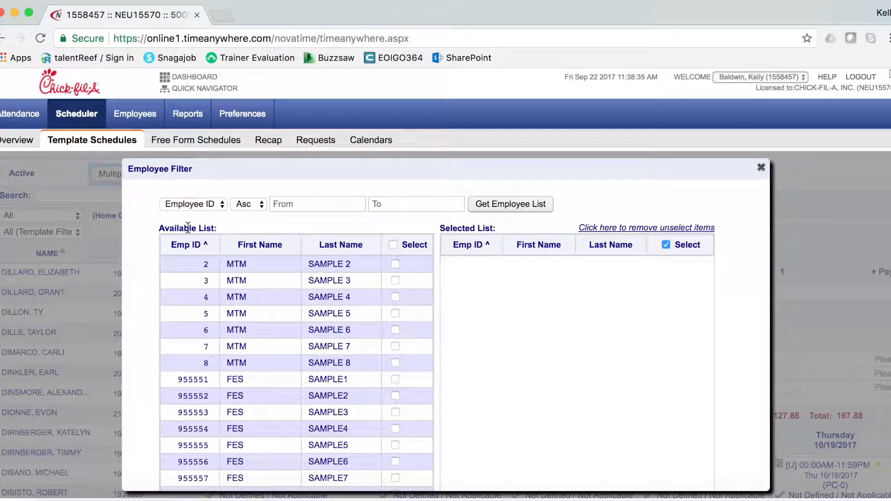
pyautogui.click(196, 204)
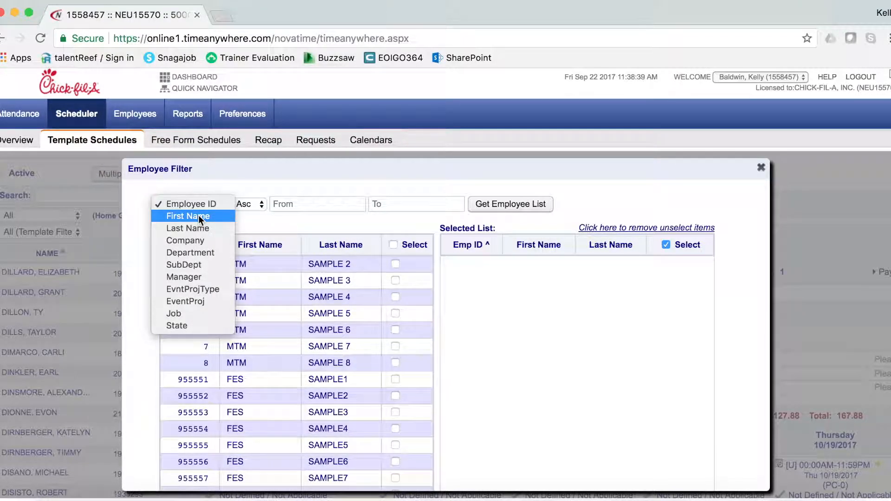
pyautogui.press('Escape')
pyautogui.click(200, 205)
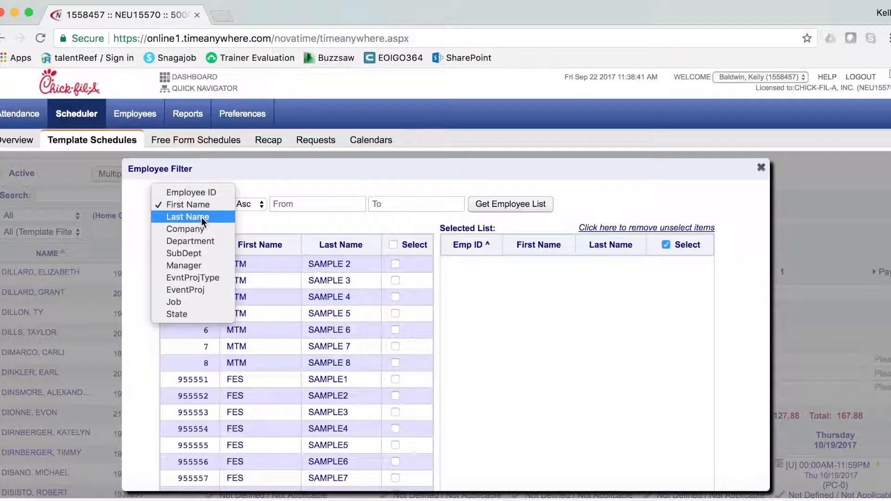
pyautogui.click(201, 218)
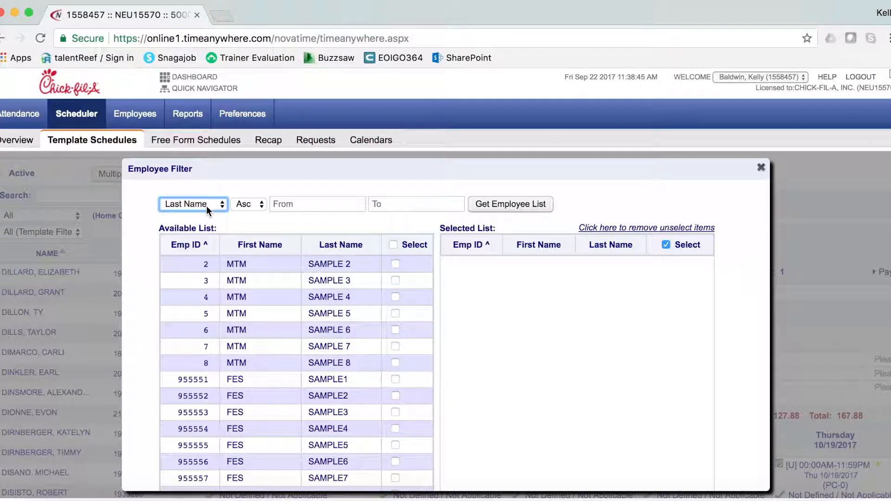
pyautogui.click(207, 205)
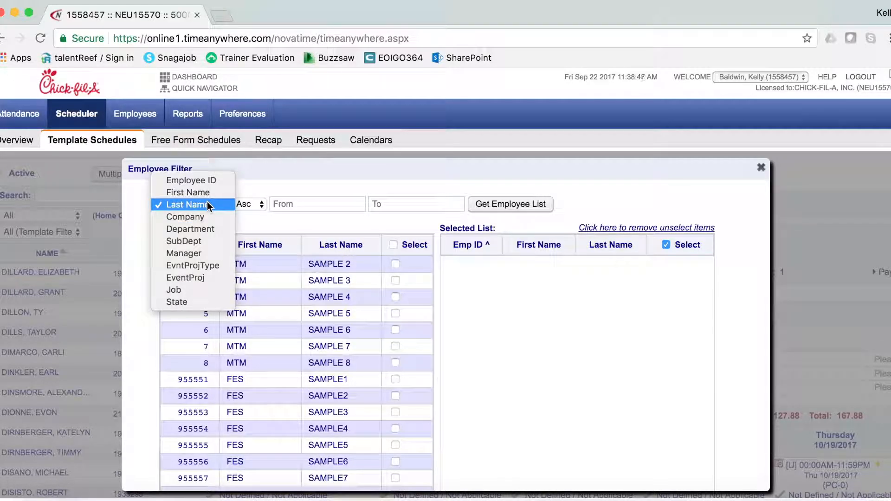
pyautogui.click(207, 205)
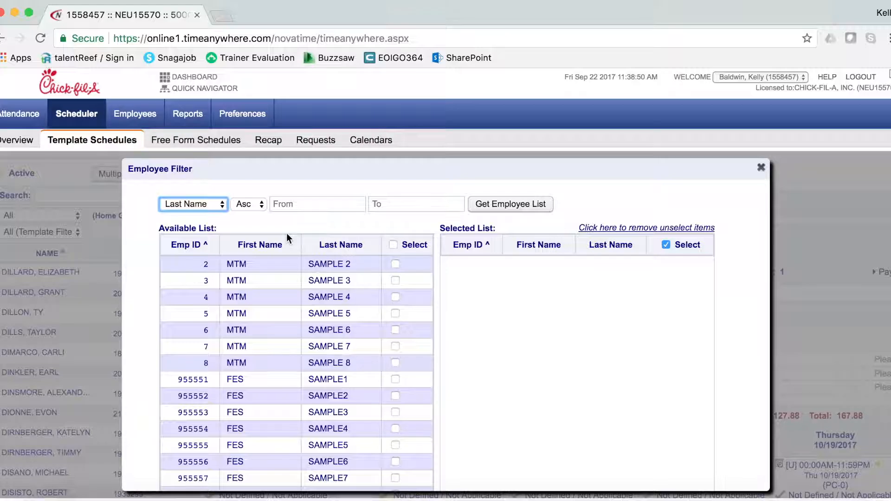
# Retrieve an employee by last name, try adding them to the selected list, and remove them from it
pyautogui.click(299, 205)
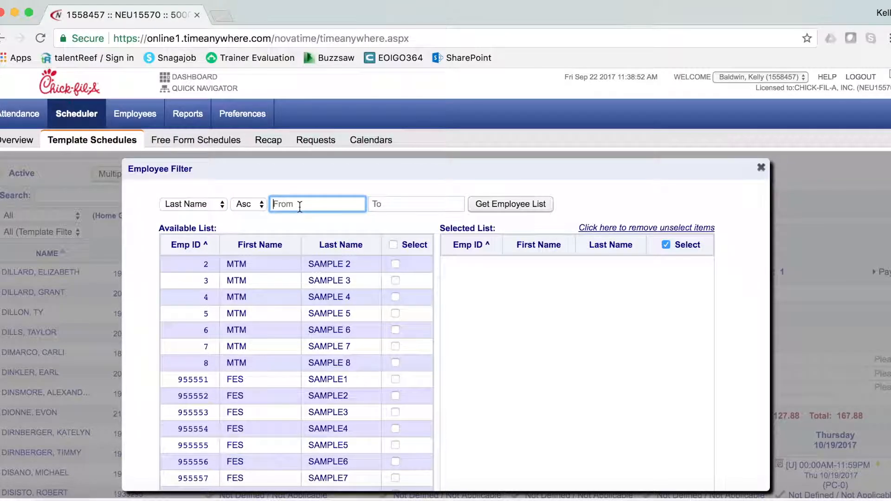
pyautogui.write('batt')
pyautogui.click(483, 205)
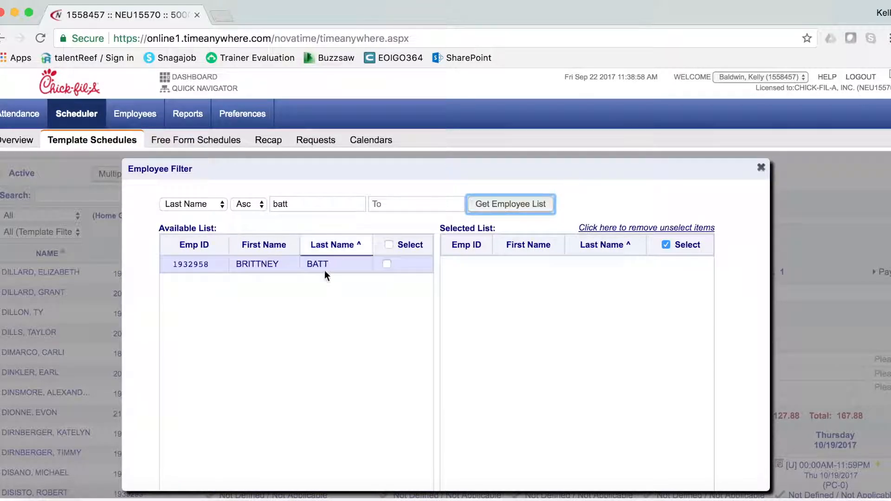
pyautogui.click(271, 268)
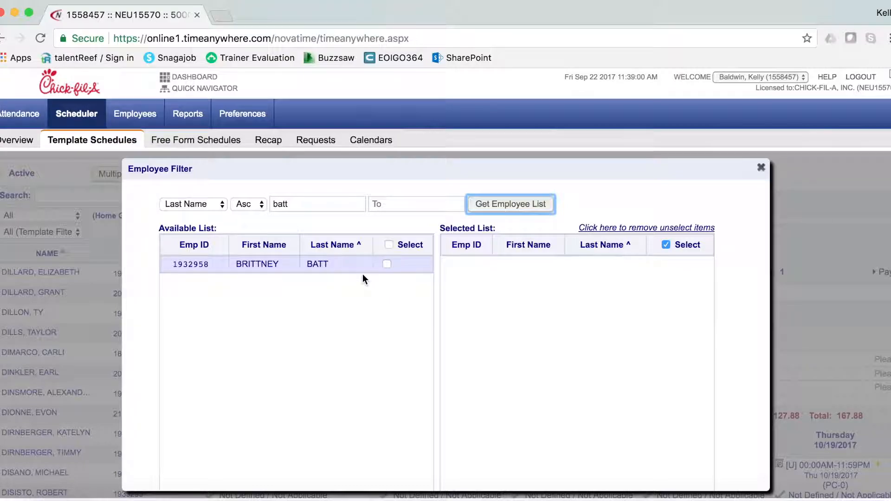
pyautogui.click(386, 265)
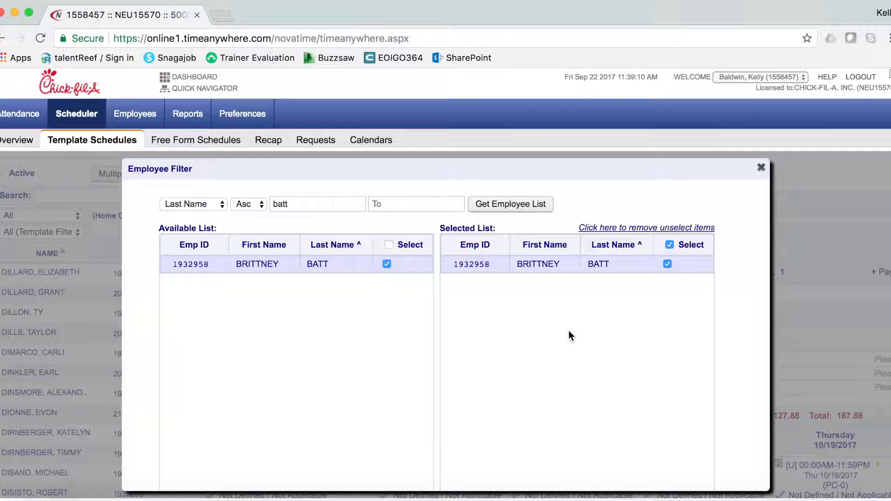
pyautogui.click(670, 245)
pyautogui.click(670, 228)
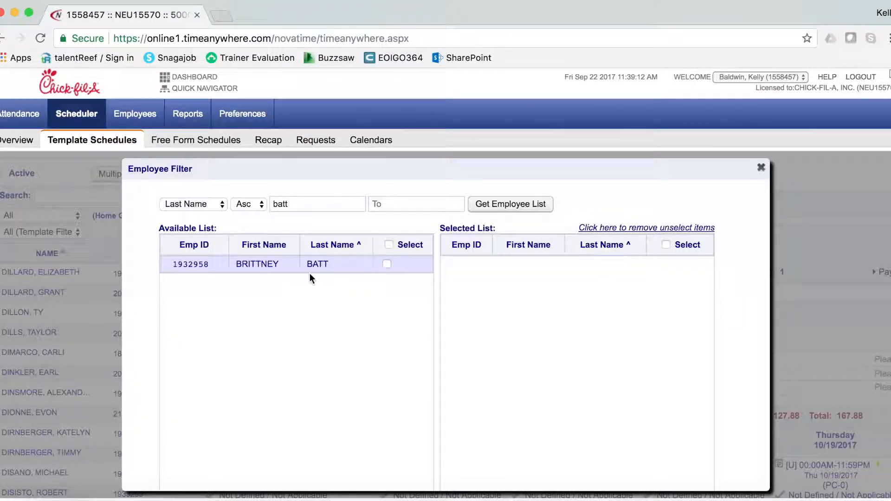
# Try filtering the available employees by the last name "sample"
pyautogui.doubleClick(284, 204)
pyautogui.press('BackSpace')
pyautogui.write('smp')
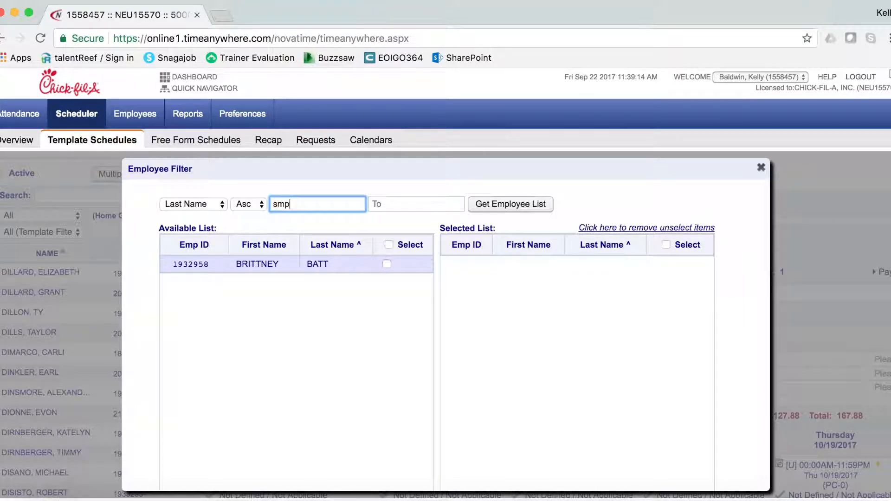
pyautogui.write('mple')
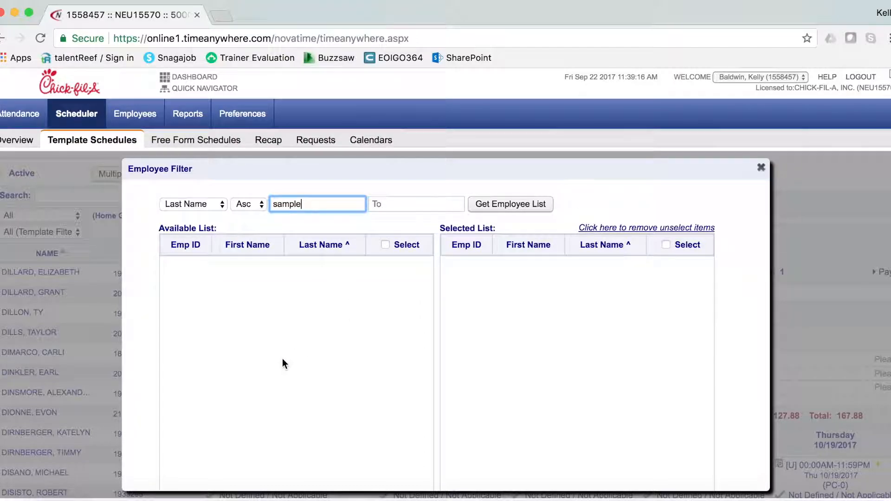
# Filter by Employee ID with an empty From value and retrieve the full employee list
pyautogui.click(190, 204)
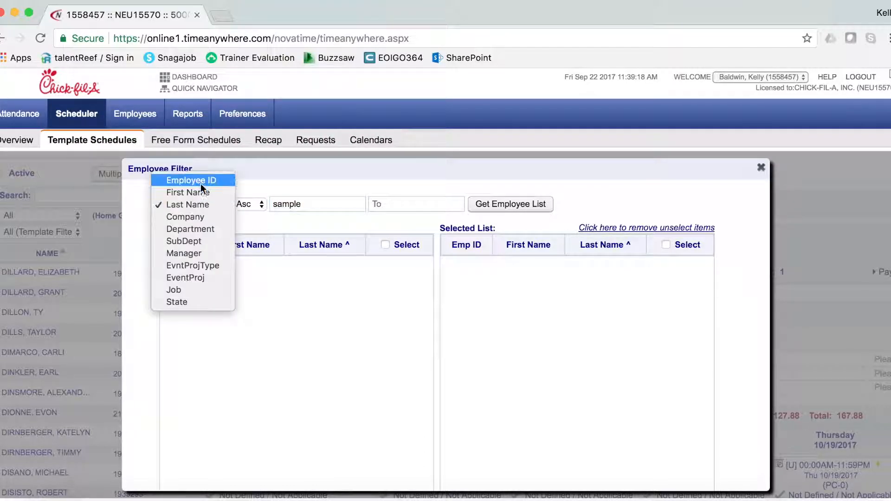
pyautogui.click(192, 180)
pyautogui.doubleClick(307, 204)
pyautogui.press('BackSpace')
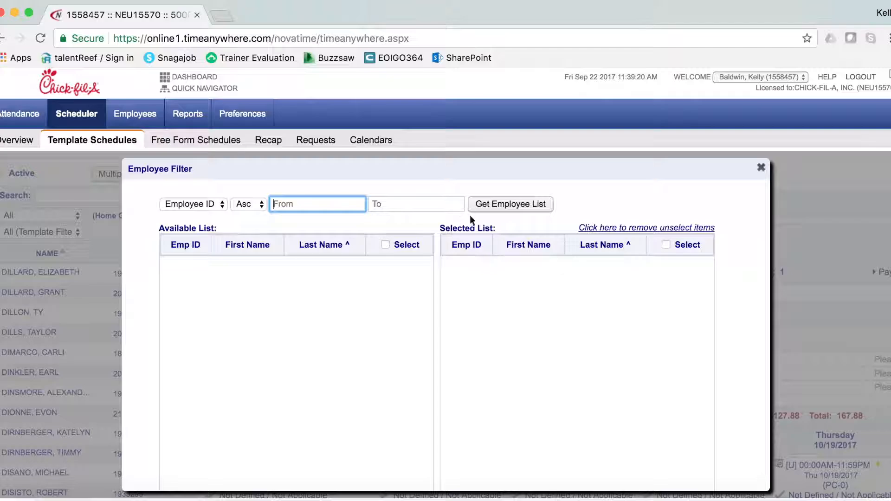
pyautogui.click(485, 210)
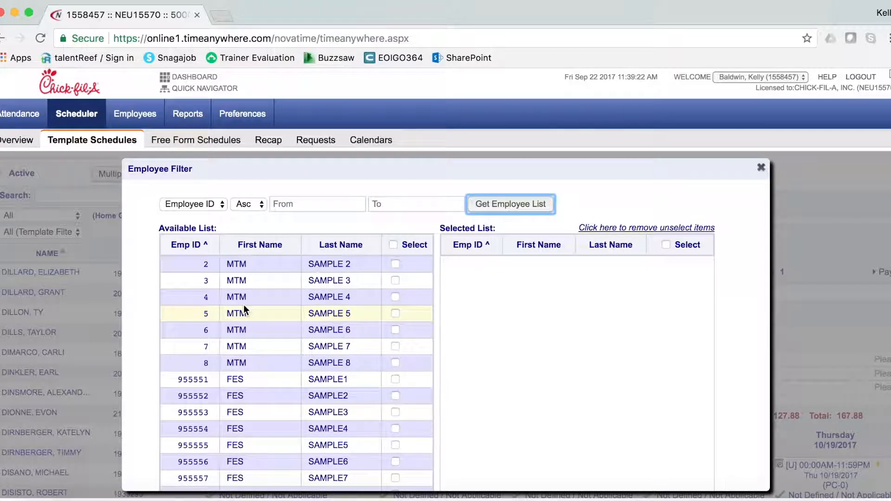
# Select the sample employees FES SAMPLE1, SAMPLE2, SAMPLE3 and SAMPLE4 and apply the selection to the schedule's employee list
pyautogui.scroll(-2, 273, 288)
pyautogui.click(396, 335)
pyautogui.click(395, 352)
pyautogui.click(396, 367)
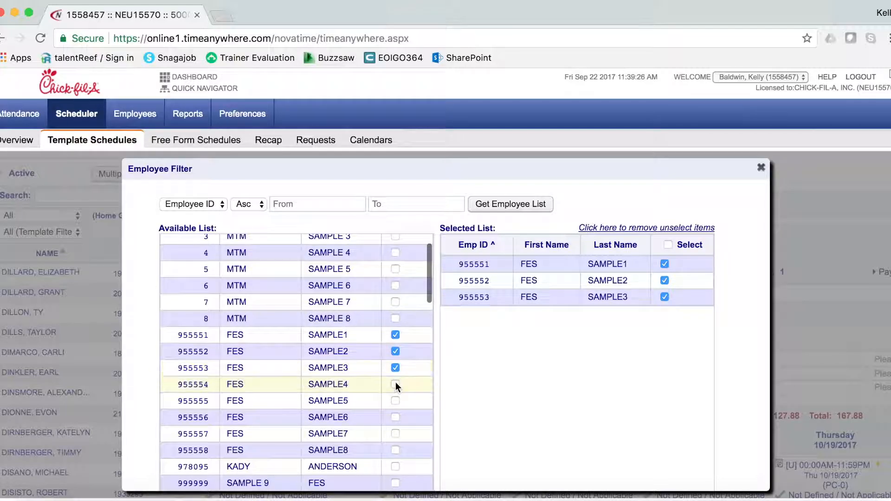
pyautogui.click(396, 385)
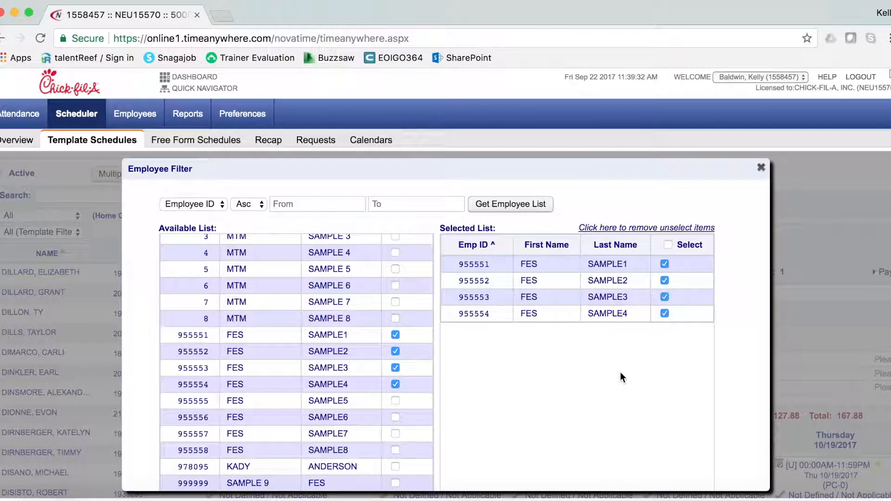
pyautogui.scroll(-5, 620, 372)
pyautogui.click(646, 481)
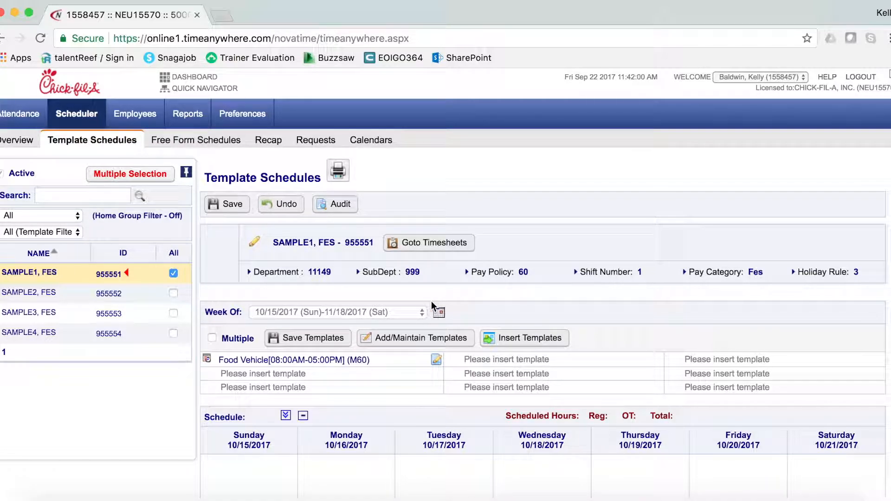
# Set the schedule period to start with the week of Sunday 10/01/2017
pyautogui.scroll(-2, 622, 219)
pyautogui.scroll(-3, 622, 218)
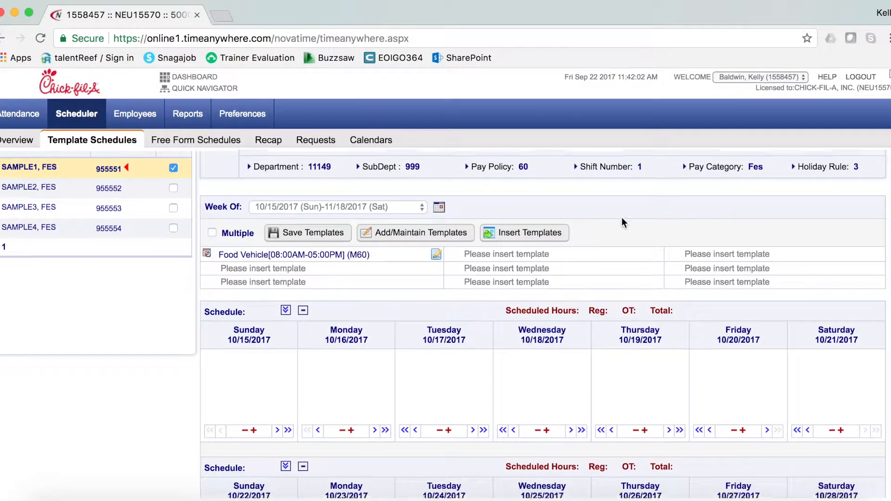
pyautogui.scroll(-15, 277, 259)
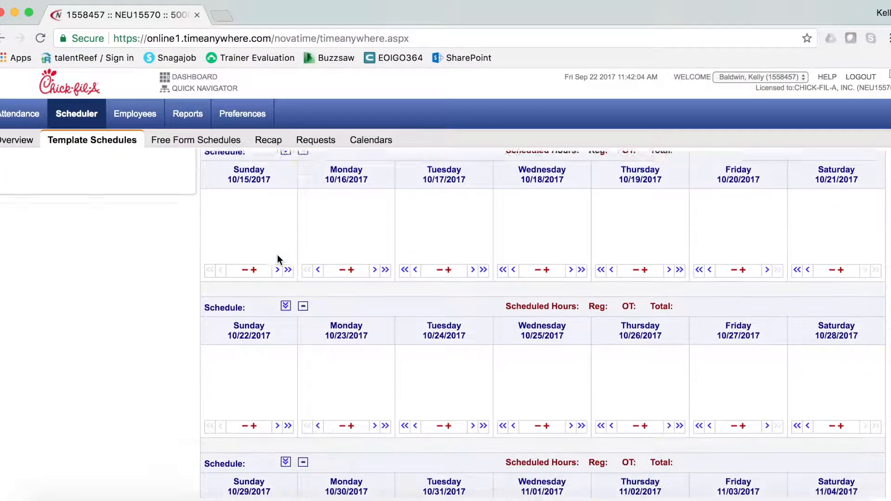
pyautogui.scroll(20, 286, 312)
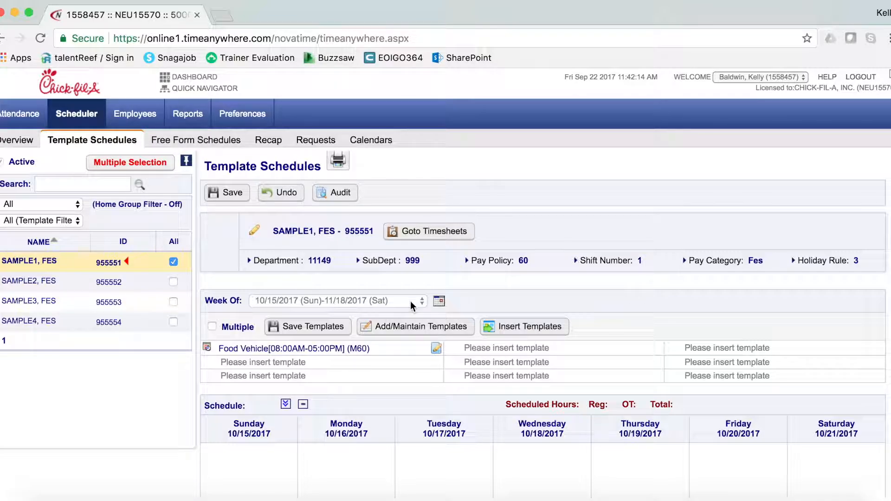
pyautogui.click(438, 303)
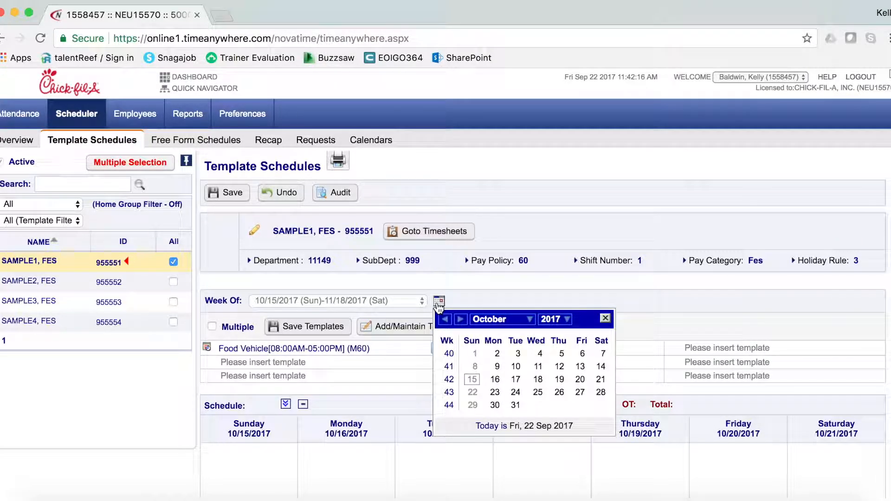
pyautogui.click(476, 356)
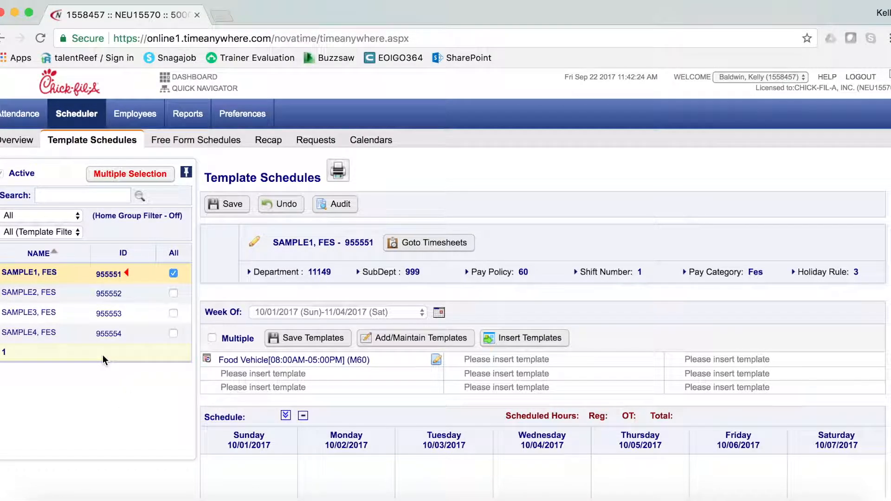
# Include employees SAMPLE2 and SAMPLE3 alongside SAMPLE1 in the selection and open the schedule's template slots for inserting templates
pyautogui.scroll(-2, 633, 260)
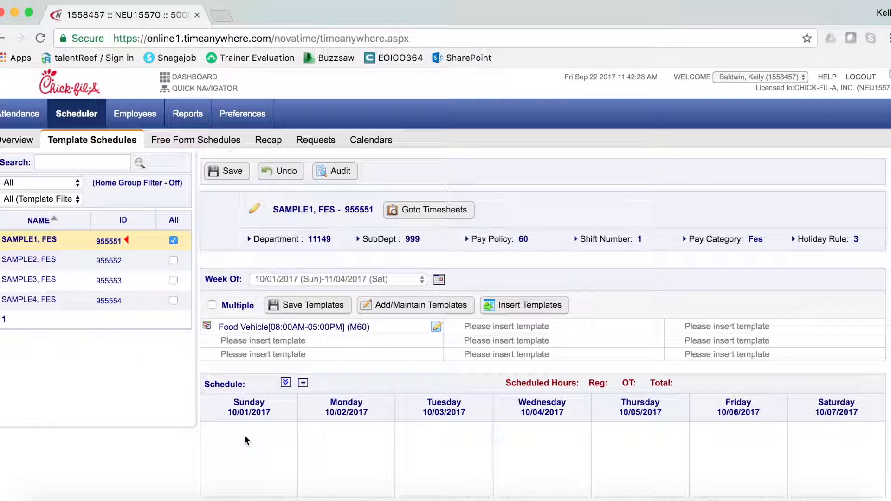
pyautogui.scroll(-1, 246, 435)
pyautogui.scroll(1, 246, 433)
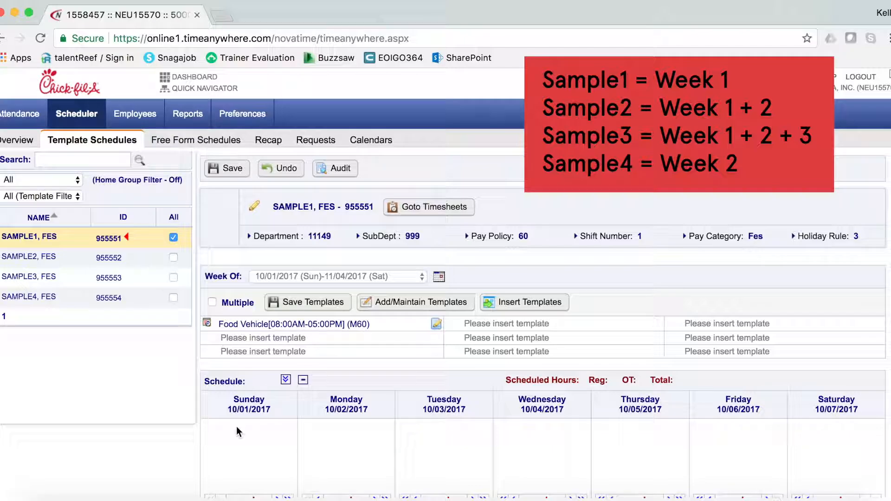
pyautogui.click(177, 256)
pyautogui.click(518, 305)
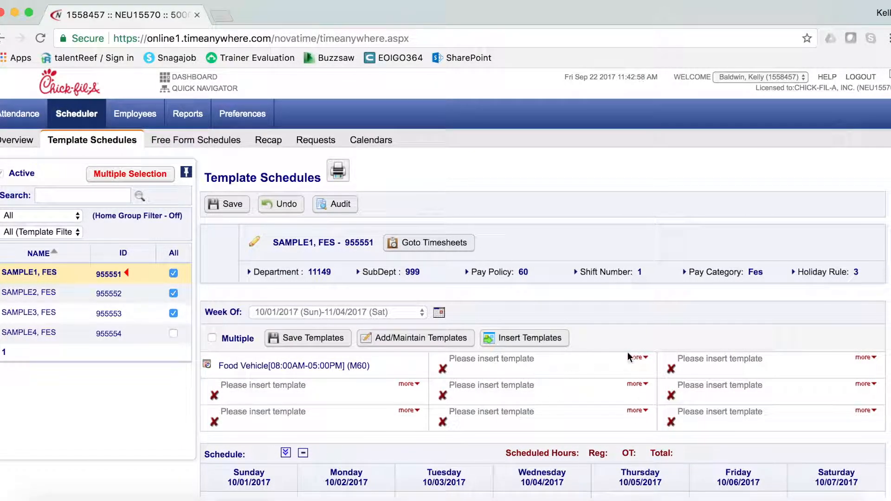
pyautogui.scroll(-3, 639, 219)
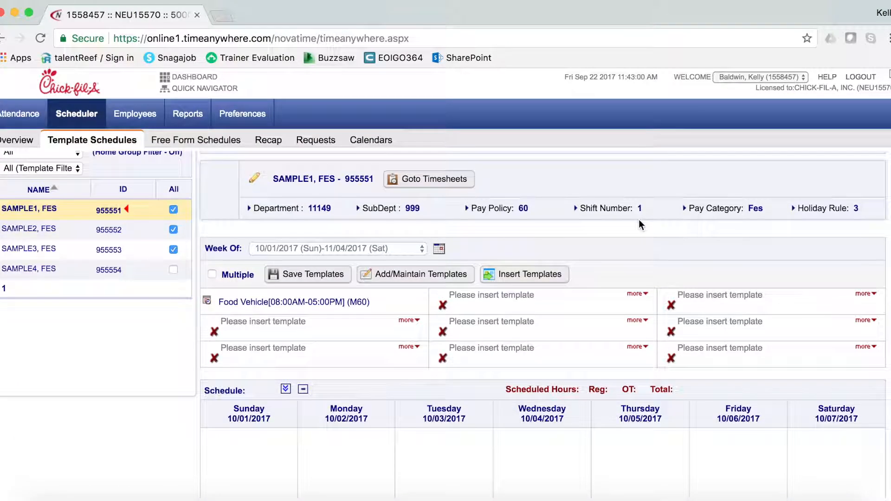
pyautogui.scroll(-3, 506, 207)
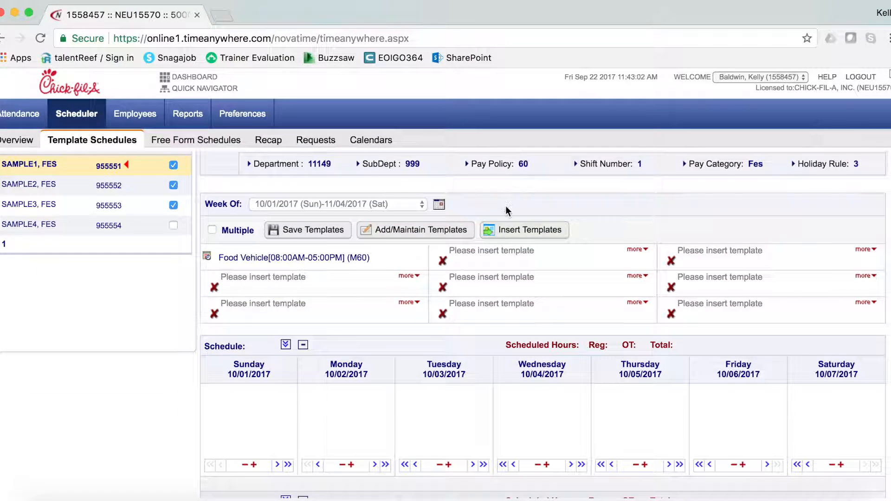
pyautogui.scroll(1, 507, 171)
pyautogui.scroll(-3, 506, 172)
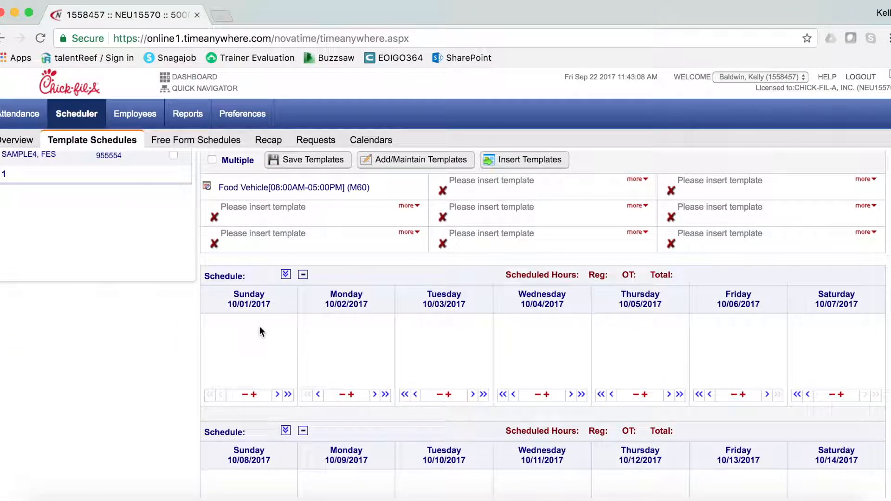
pyautogui.scroll(-1, 260, 331)
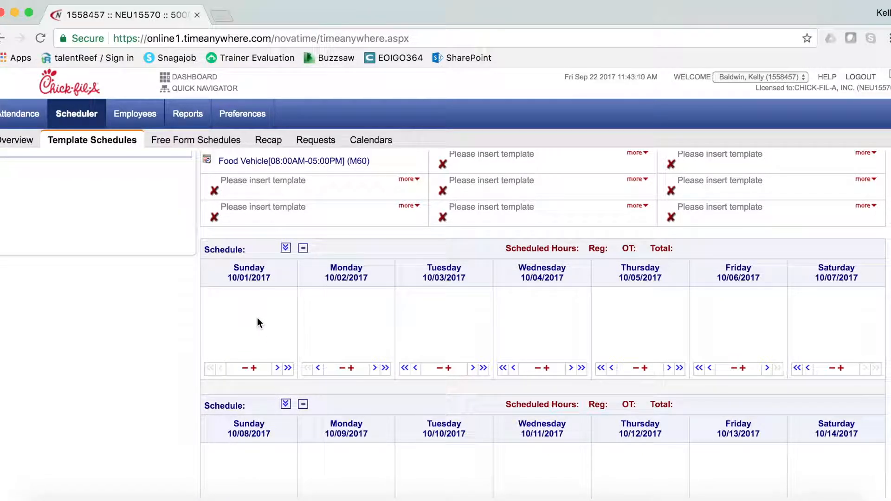
pyautogui.click(254, 368)
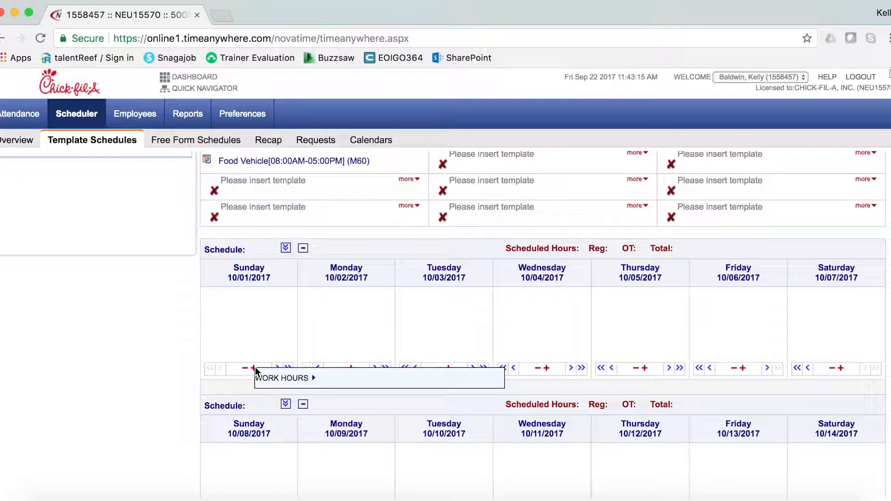
pyautogui.moveTo(274, 378)
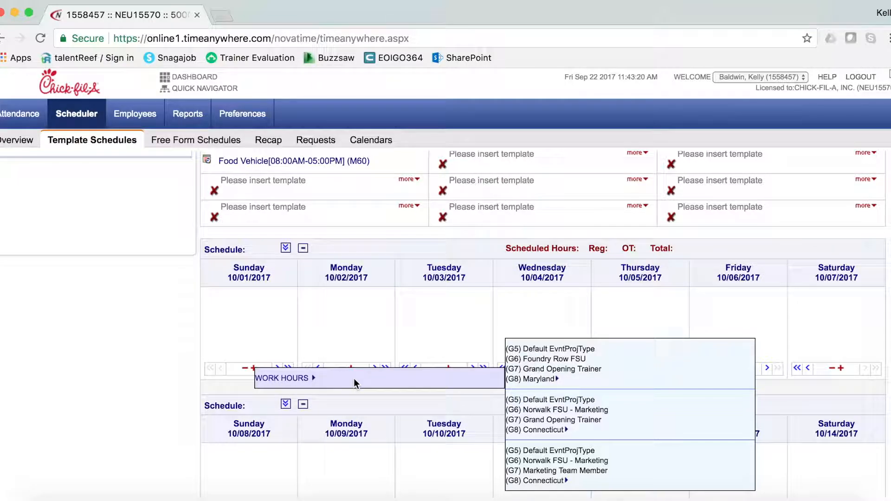
pyautogui.moveTo(529, 374)
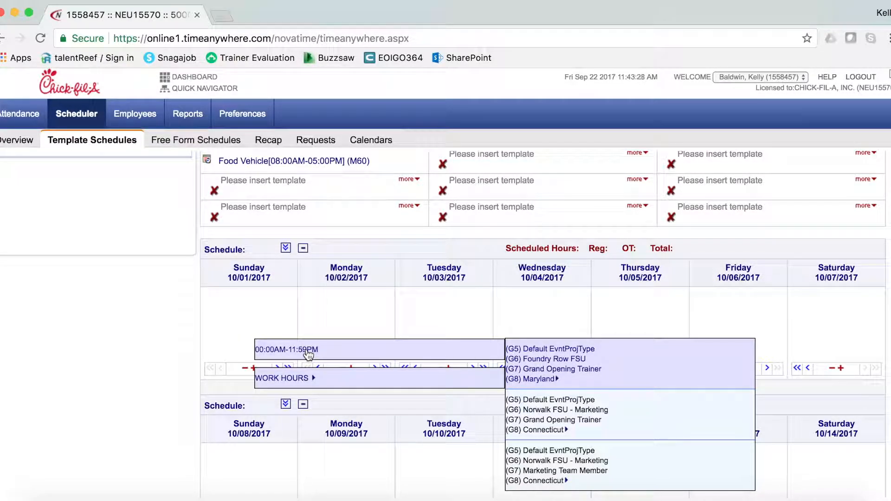
pyautogui.click(258, 349)
pyautogui.click(580, 139)
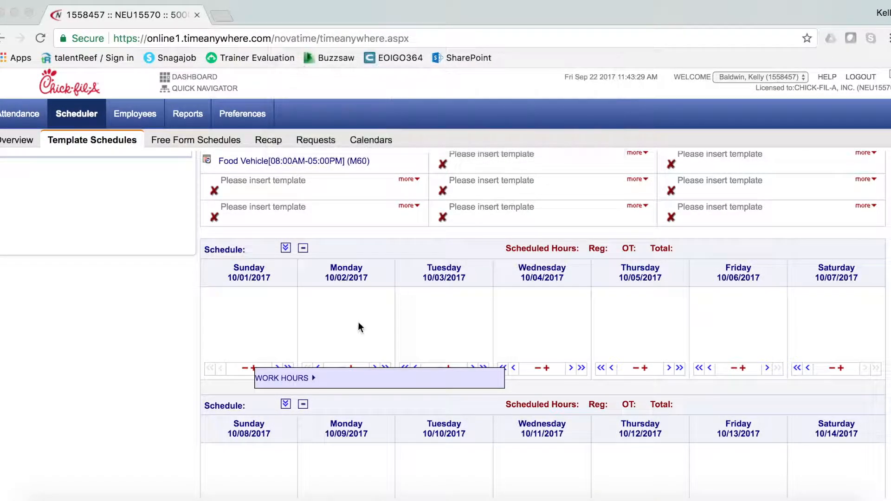
# Add a 00:00AM-11:59PM Work Hours shift for Foundry Row FSU, Grand Opening Trainer, Maryland on Sunday 10/01/2017 and copy it through Saturday 10/07/2017
pyautogui.click(253, 368)
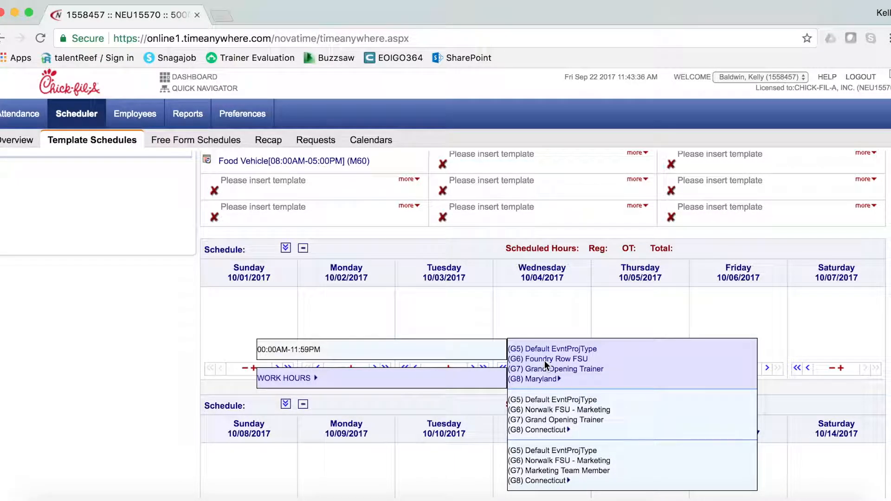
pyautogui.click(447, 358)
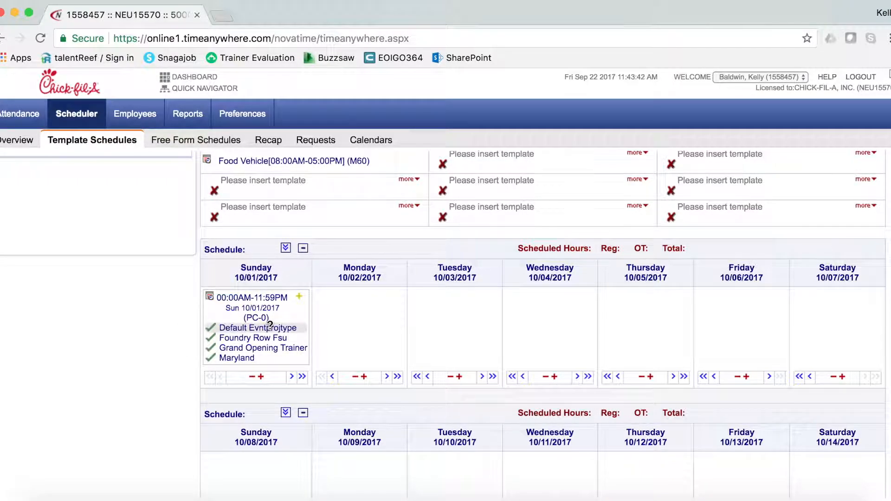
pyautogui.scroll(1, 267, 328)
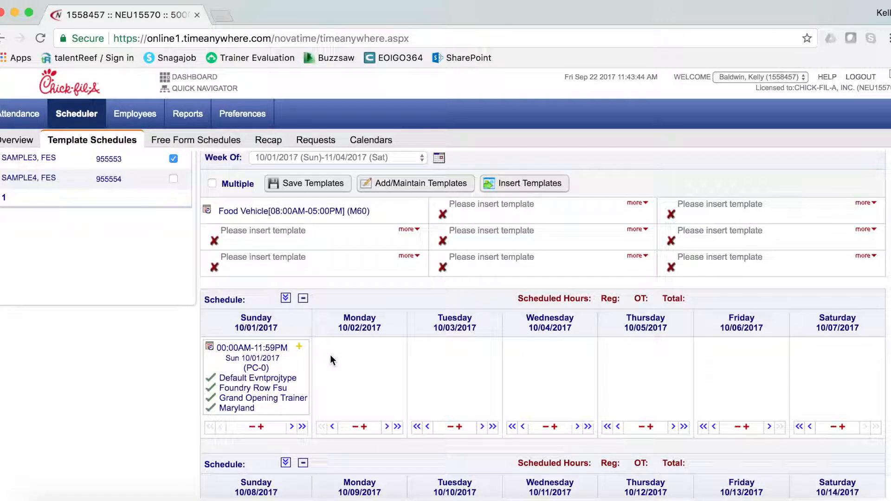
pyautogui.scroll(-1, 330, 356)
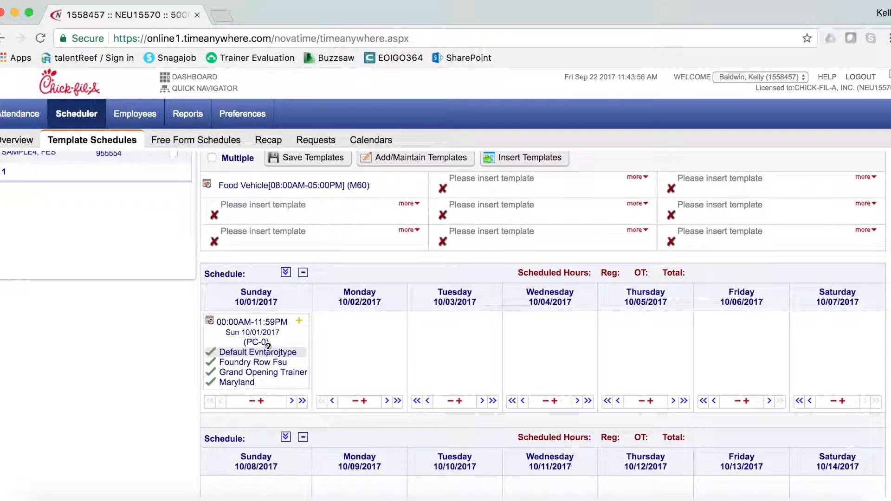
pyautogui.click(303, 402)
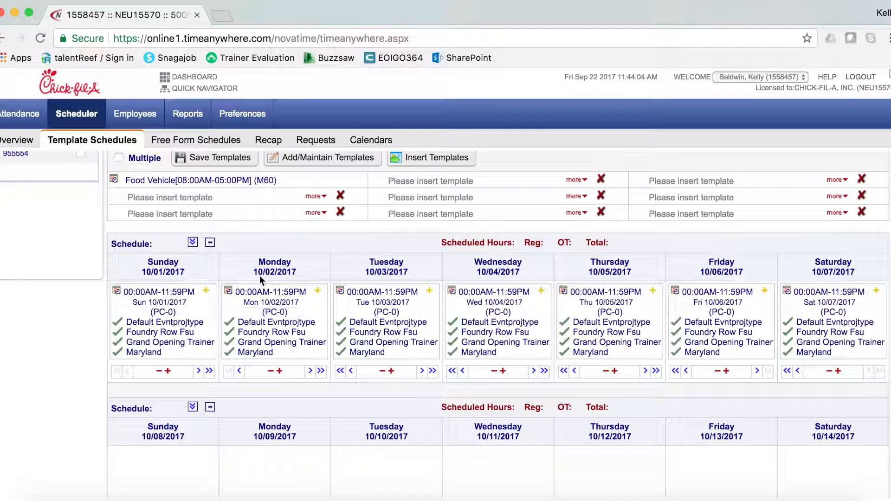
pyautogui.scroll(-1, 216, 269)
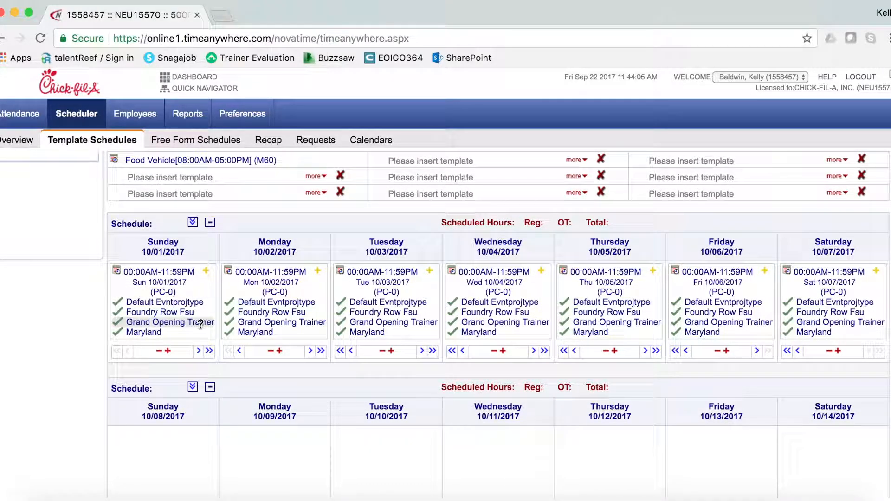
pyautogui.scroll(-1, 151, 390)
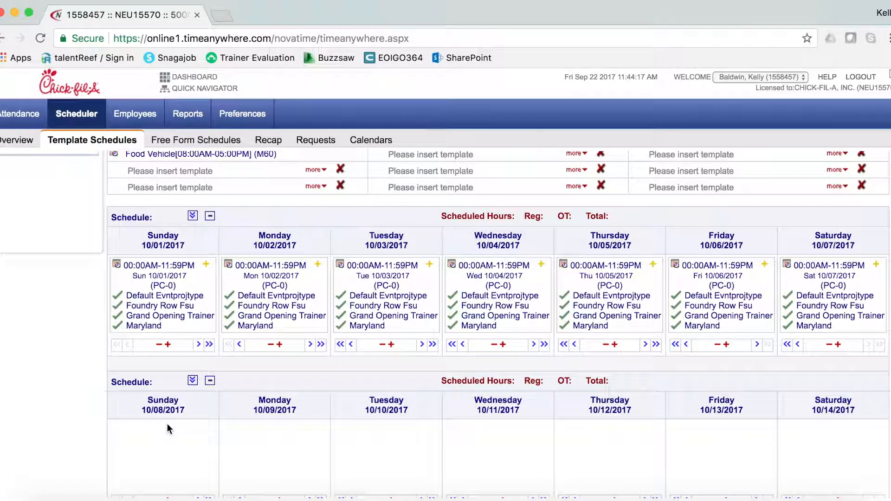
# Add a 00:00AM-11:59PM Work Hours shift for Foundry Row FSU, Grand Opening Trainer, Maryland on Sunday 10/08/2017
pyautogui.scroll(-3, 167, 424)
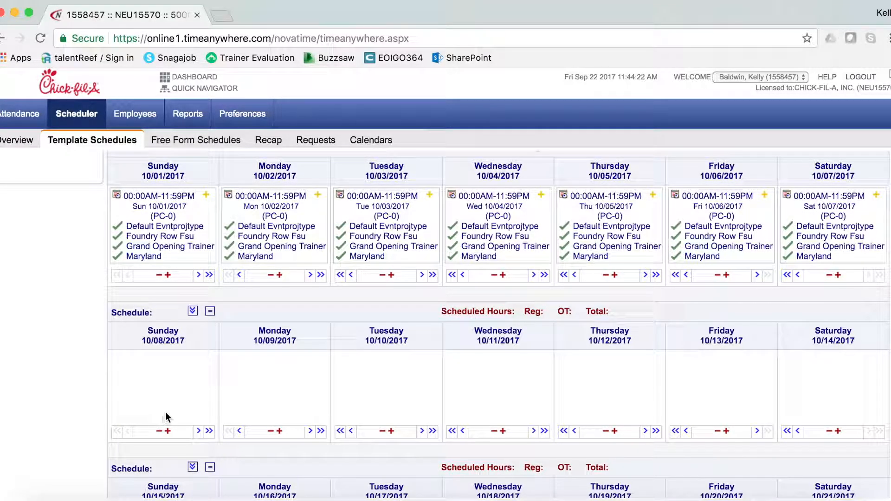
pyautogui.click(168, 431)
pyautogui.moveTo(197, 441)
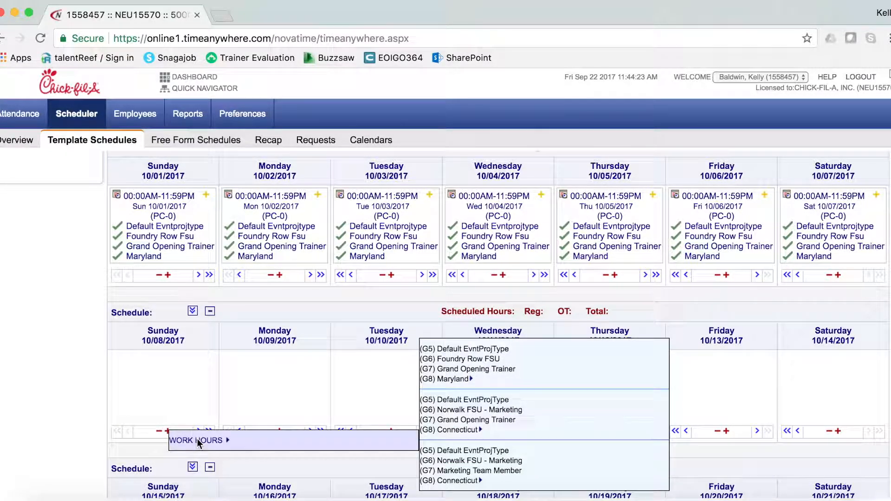
pyautogui.moveTo(458, 379)
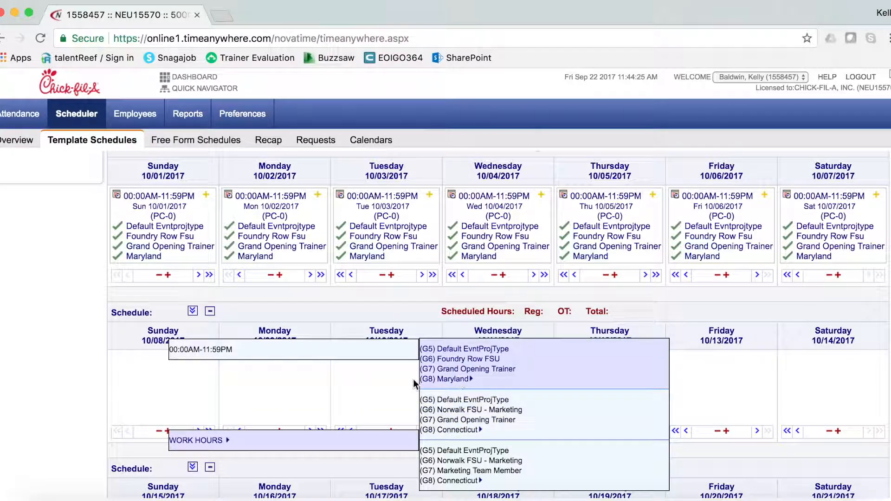
pyautogui.click(354, 355)
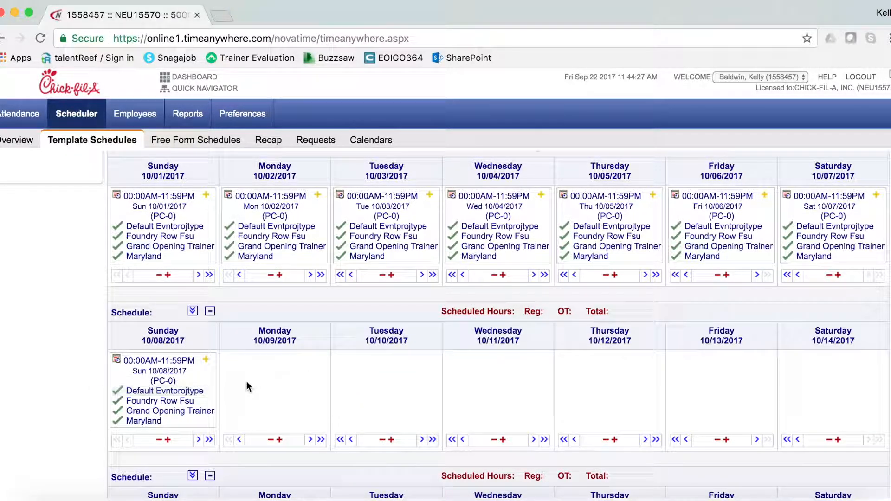
# Save the schedule for the selected employees SAMPLE1, SAMPLE2 and SAMPLE3
pyautogui.scroll(-1, 253, 383)
pyautogui.scroll(8, 252, 385)
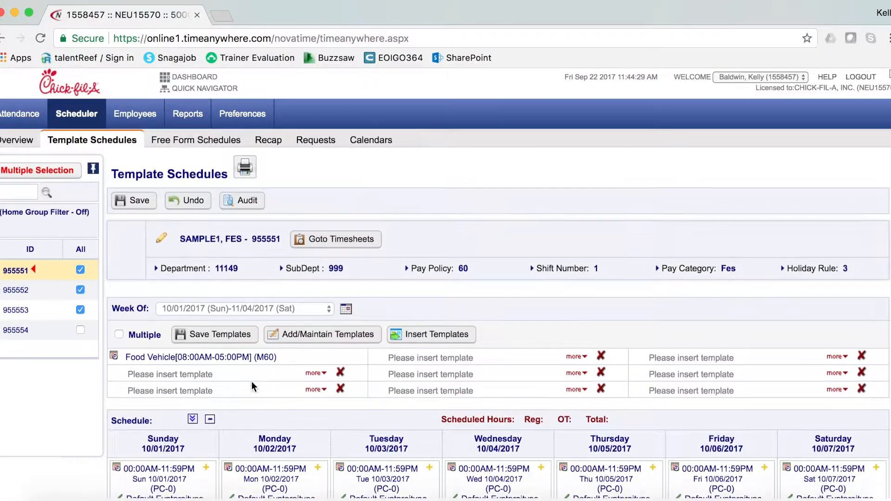
pyautogui.click(135, 205)
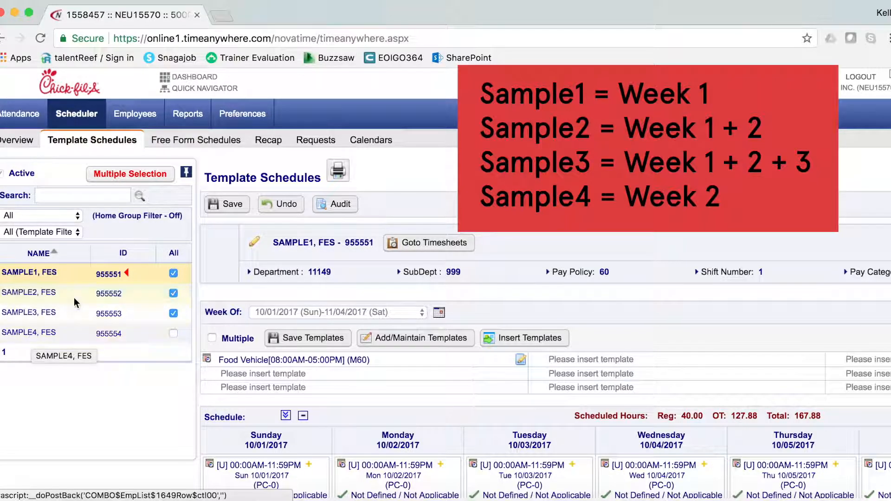
# Switch the selection to SAMPLE2 and SAMPLE3 only and copy the Sunday 10/08/2017 shift to the remaining days of that week
pyautogui.click(51, 297)
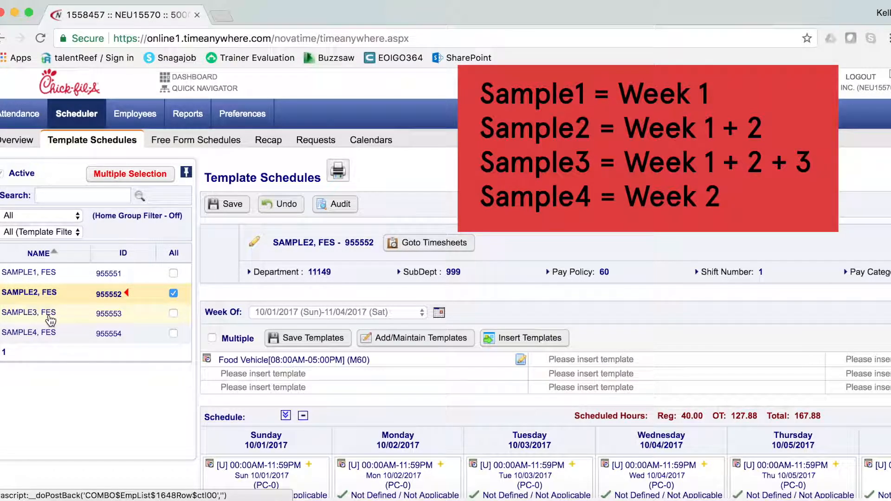
pyautogui.click(174, 314)
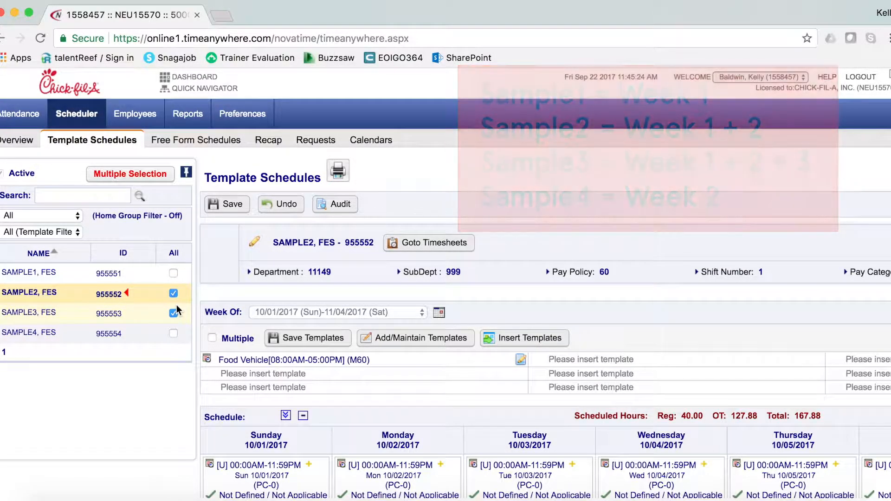
pyautogui.scroll(-5, 307, 269)
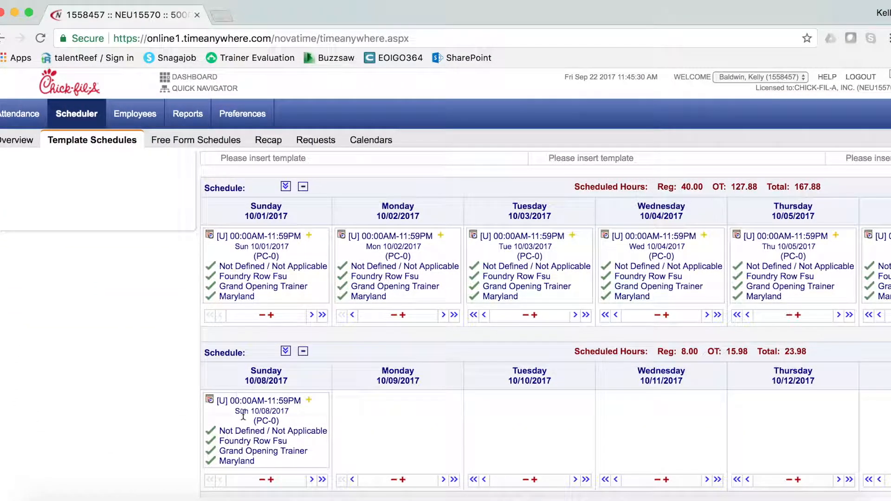
pyautogui.scroll(-1, 248, 386)
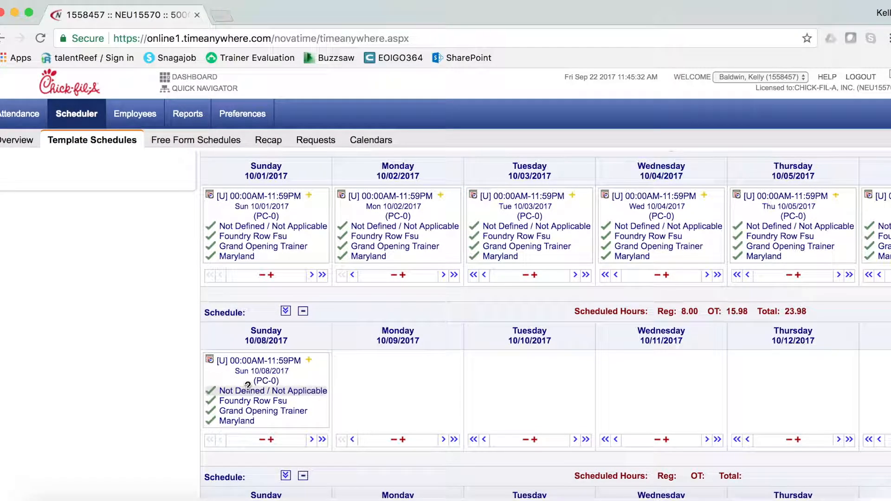
pyautogui.scroll(-1, 375, 340)
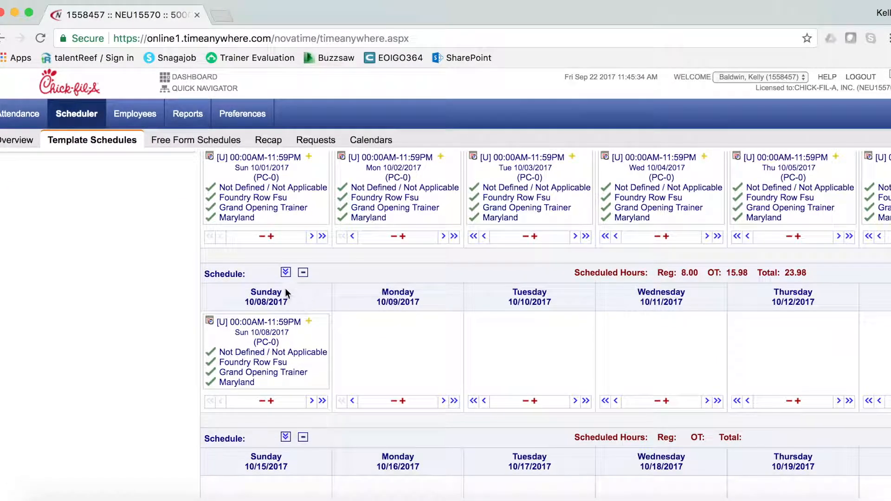
pyautogui.click(322, 401)
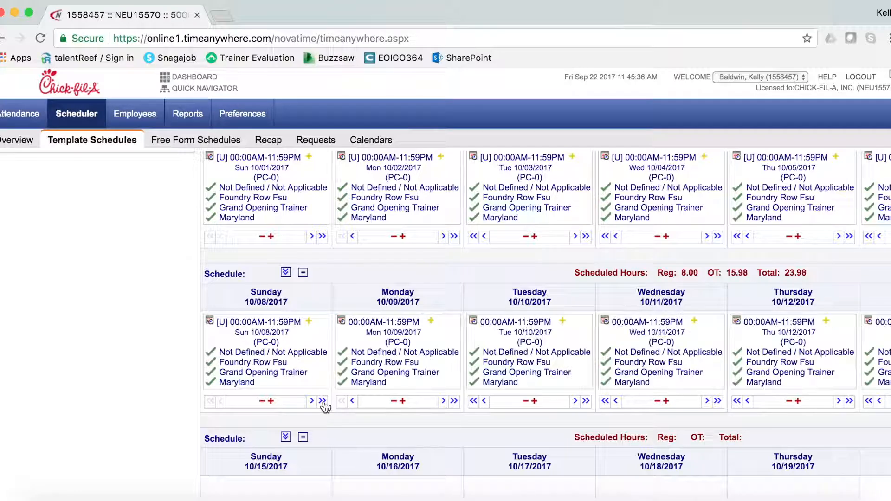
pyautogui.hscroll(3, 299, 344)
pyautogui.hscroll(-3, 297, 339)
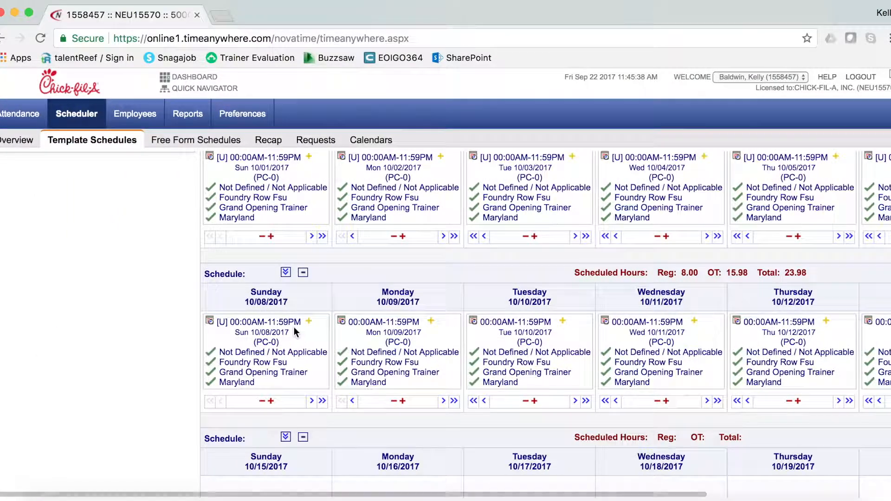
# Add a 00:00AM-11:59PM Work Hours shift for Foundry Row FSU, Grand Opening Trainer, Maryland on Sunday 10/15/2017
pyautogui.scroll(-2, 294, 327)
pyautogui.scroll(-1, 294, 327)
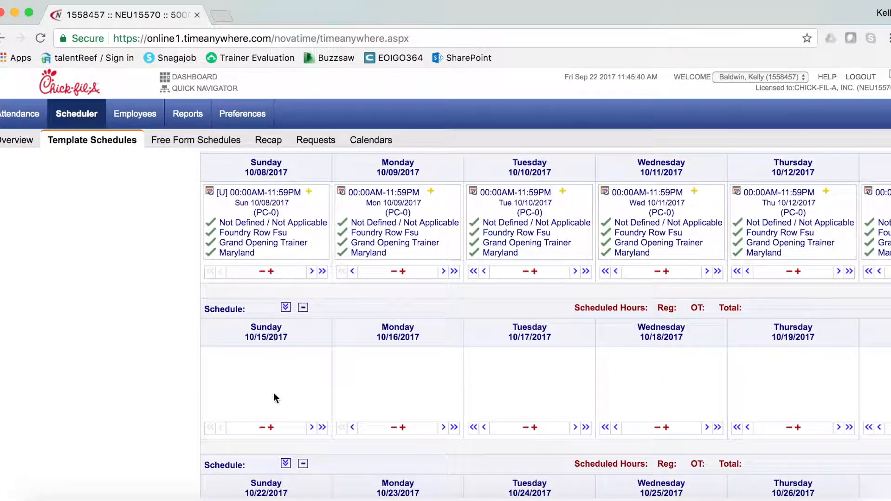
pyautogui.click(271, 428)
pyautogui.moveTo(306, 439)
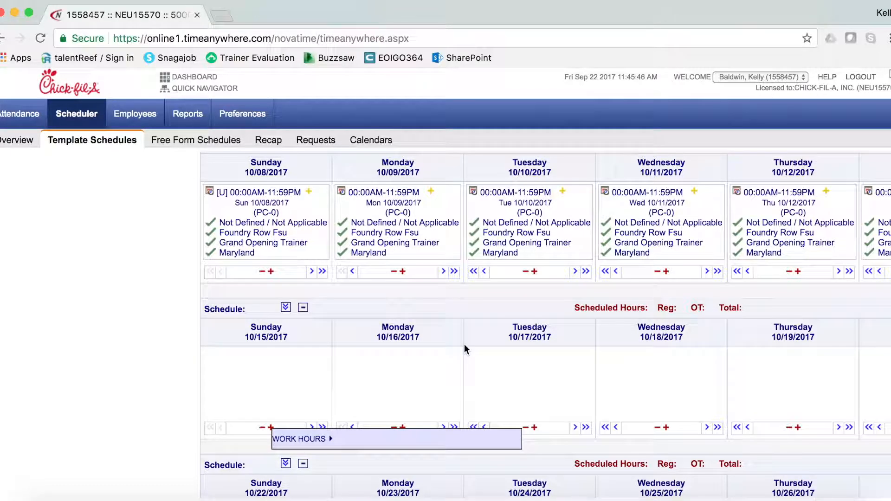
pyautogui.click(271, 428)
pyautogui.moveTo(349, 439)
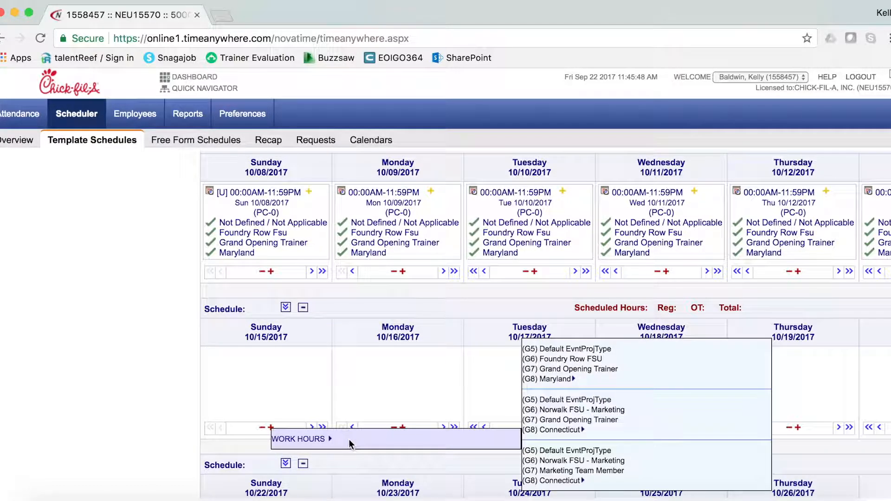
pyautogui.click(570, 355)
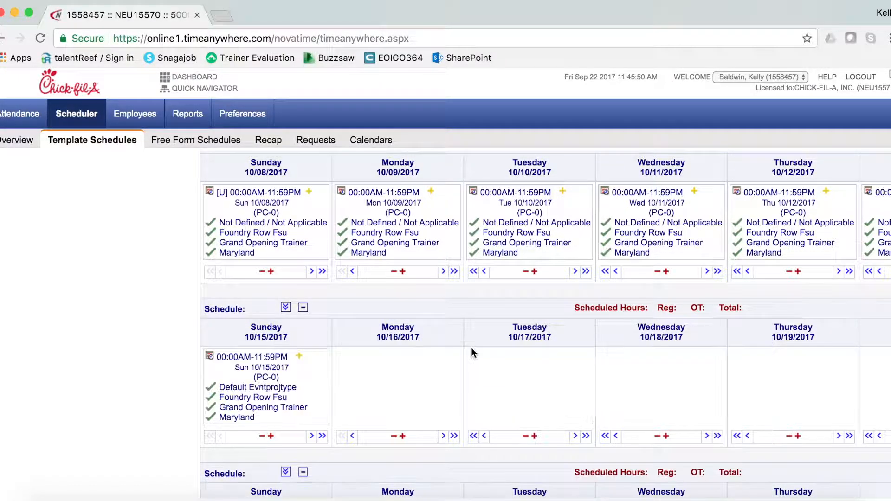
# Save the schedule for SAMPLE2 and SAMPLE3 and switch the employee selection to SAMPLE3 only
pyautogui.scroll(10, 274, 383)
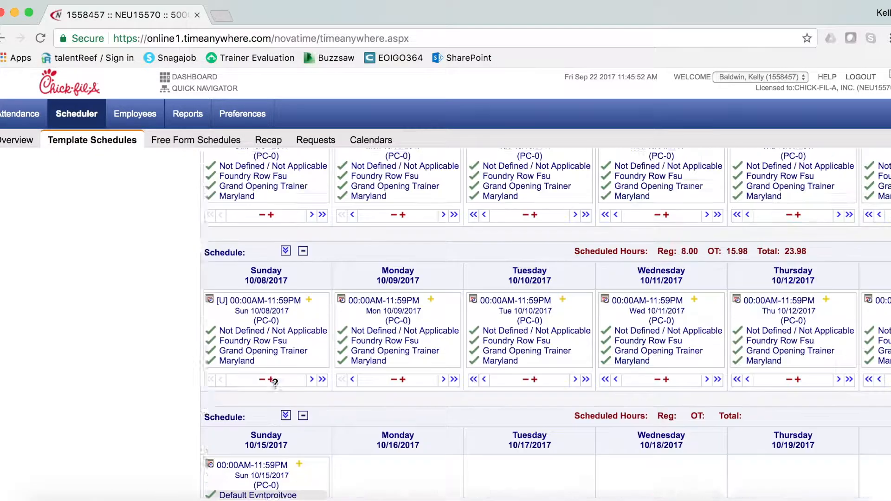
pyautogui.click(228, 204)
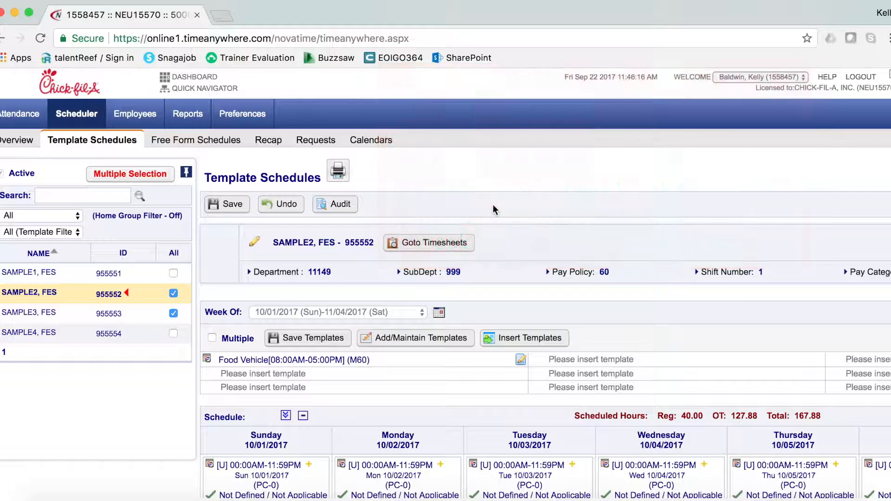
pyautogui.click(44, 315)
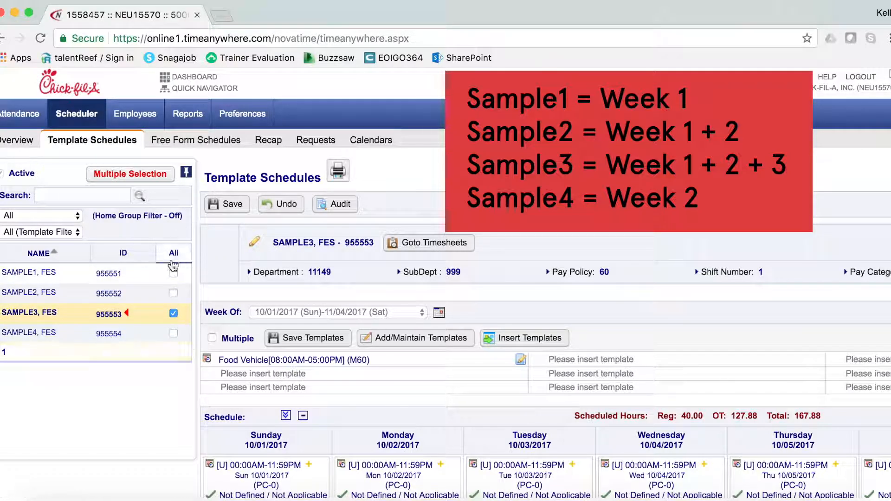
# Copy SAMPLE3's Sunday 10/15/2017 shift to the remaining days of that week
pyautogui.scroll(-3, 347, 233)
pyautogui.scroll(-3, 348, 237)
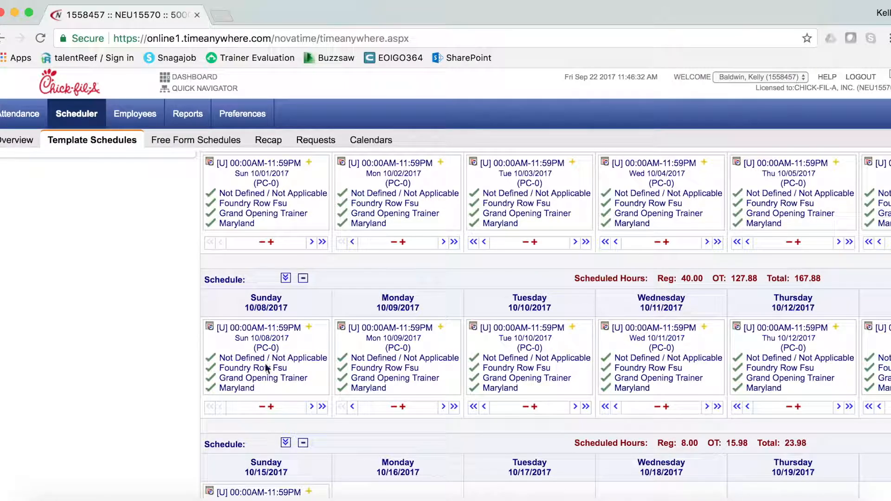
pyautogui.scroll(-5, 275, 310)
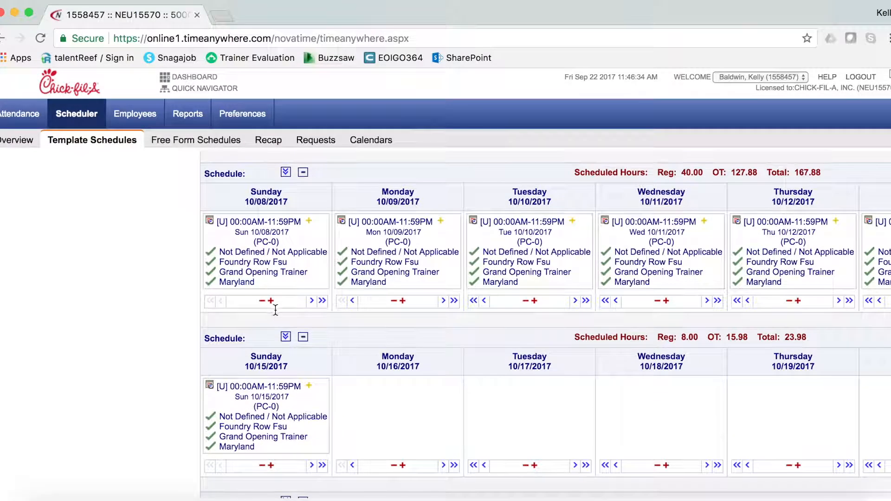
pyautogui.click(322, 364)
# Add a 00:00AM-11:59PM Work Hours shift for Foundry Row FSU, Grand Opening Trainer, Maryland on Sunday 10/22/2017 and save SAMPLE3's schedule
pyautogui.scroll(-1, 318, 325)
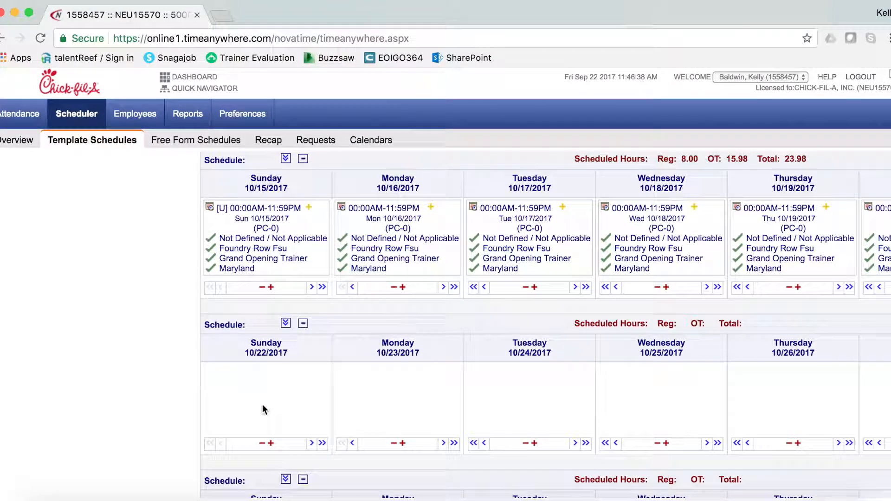
pyautogui.click(271, 443)
pyautogui.moveTo(302, 453)
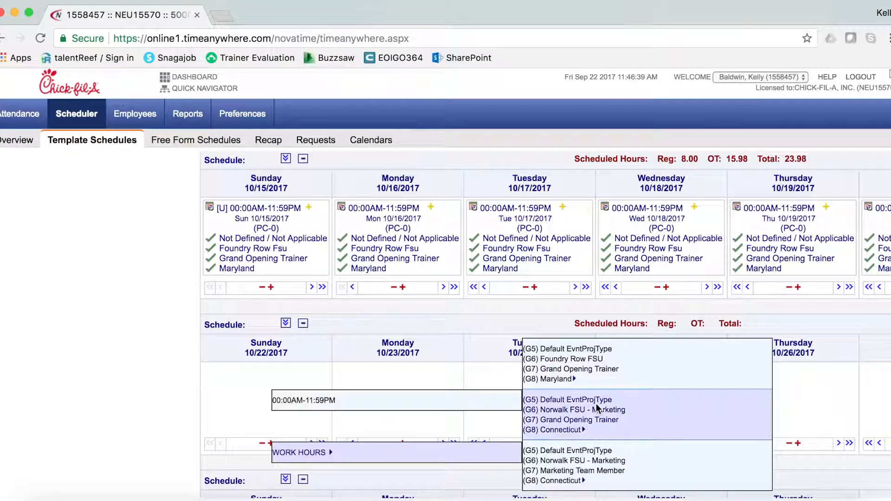
pyautogui.click(575, 369)
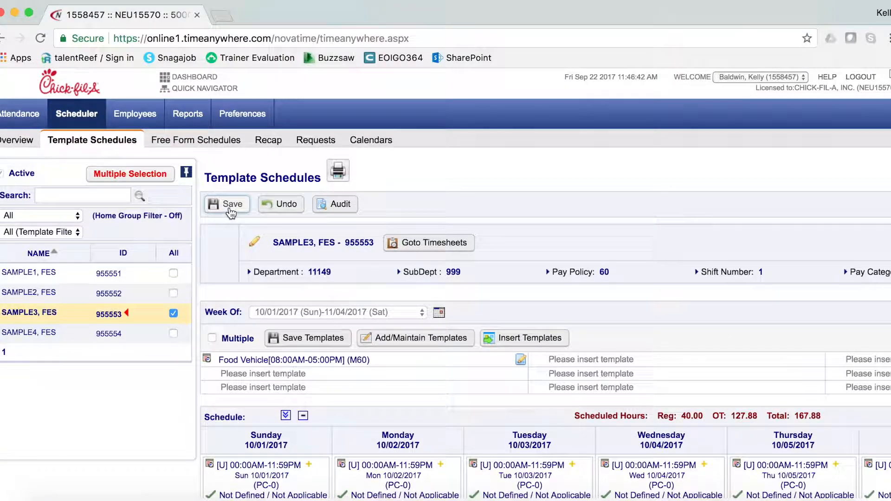
pyautogui.click(229, 204)
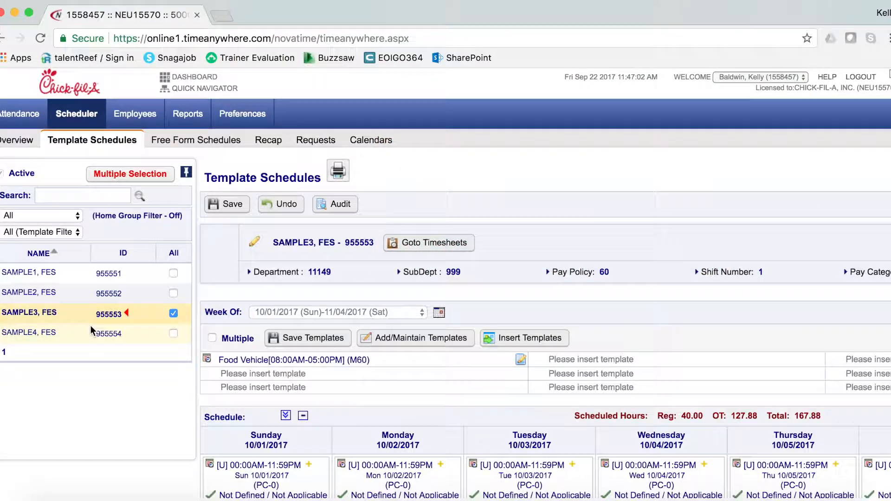
# For SAMPLE4 only, add the 00:00AM-11:59PM Foundry Row FSU Grand Opening Trainer Maryland shift on Sunday 10/08/2017 and copy it to that week's remaining days
pyautogui.click(45, 340)
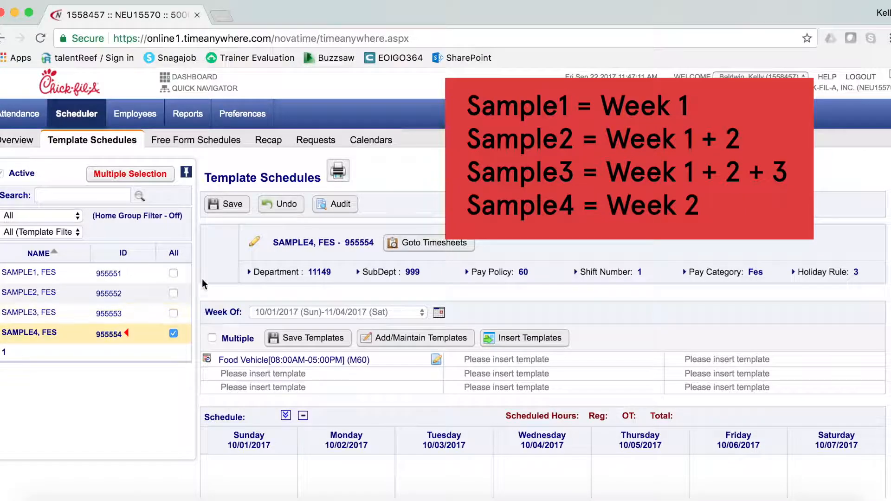
pyautogui.scroll(-3, 327, 272)
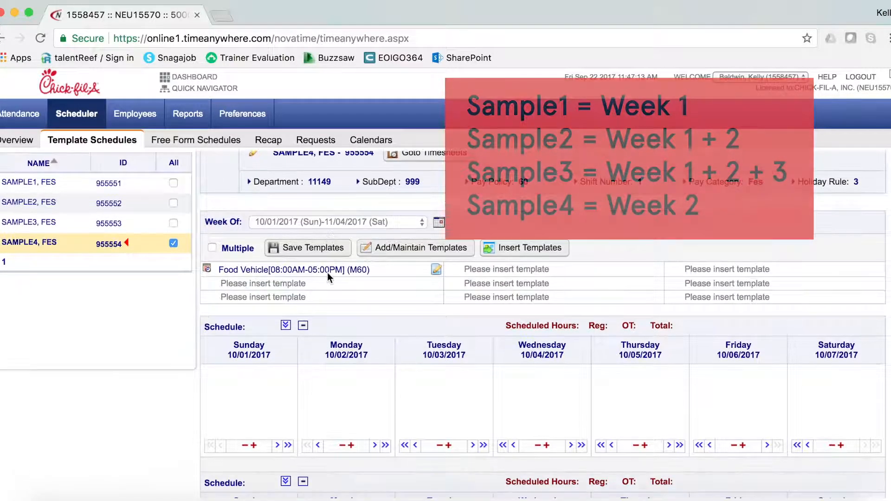
pyautogui.scroll(-1, 327, 272)
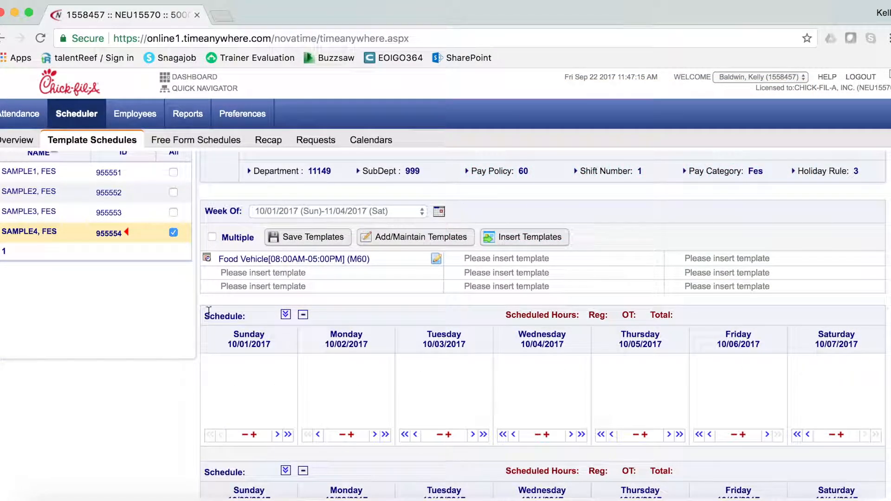
pyautogui.scroll(-7, 278, 326)
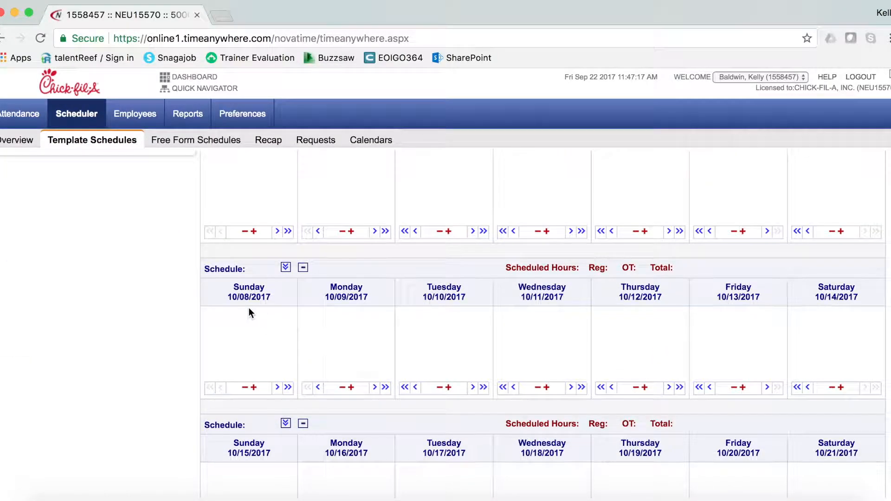
pyautogui.click(253, 388)
pyautogui.moveTo(276, 403)
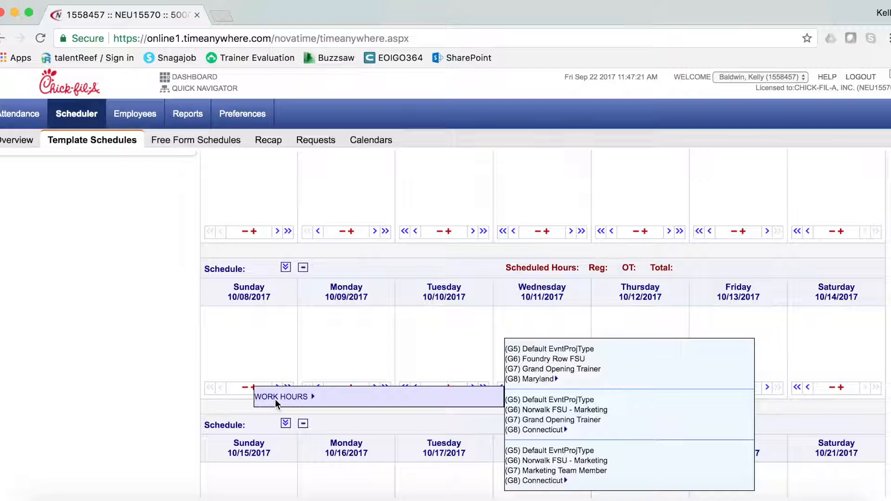
pyautogui.moveTo(541, 376)
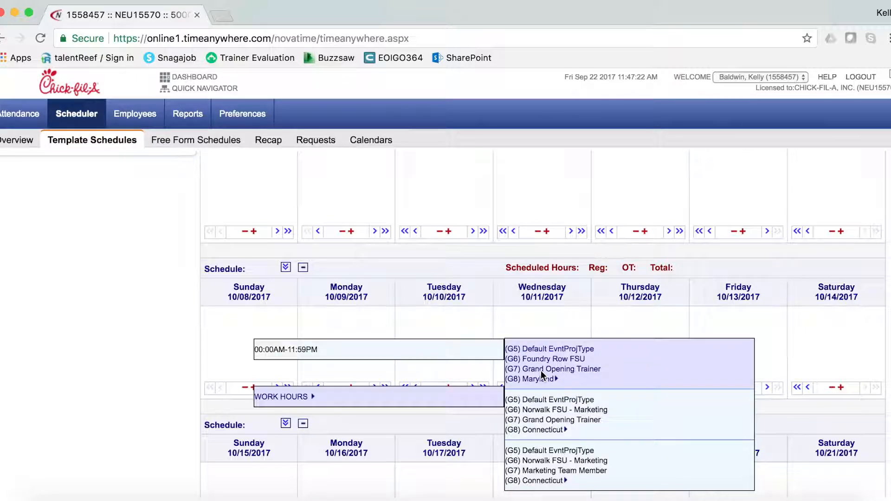
pyautogui.click(475, 355)
pyautogui.click(302, 396)
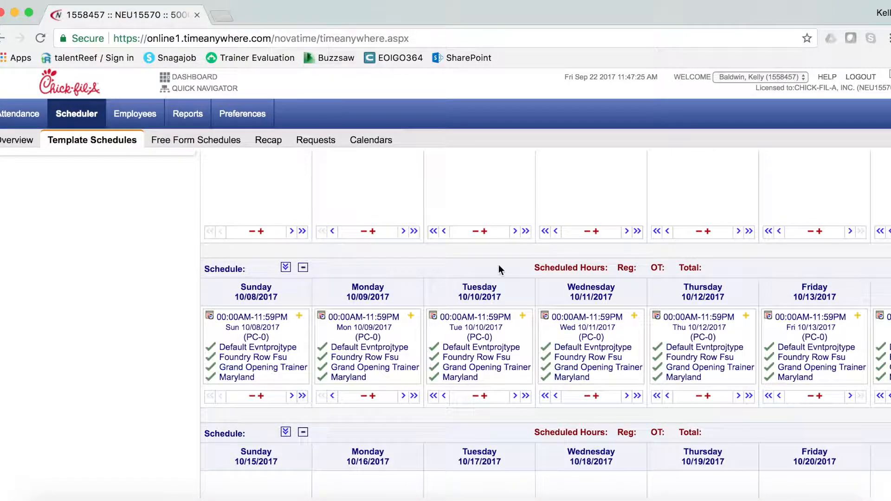
# Add a 00:00AM-11:59PM Work Hours shift for Foundry Row FSU, Grand Opening Trainer, Maryland on Sunday 10/15/2017 and save SAMPLE4's schedule
pyautogui.scroll(-3, 358, 343)
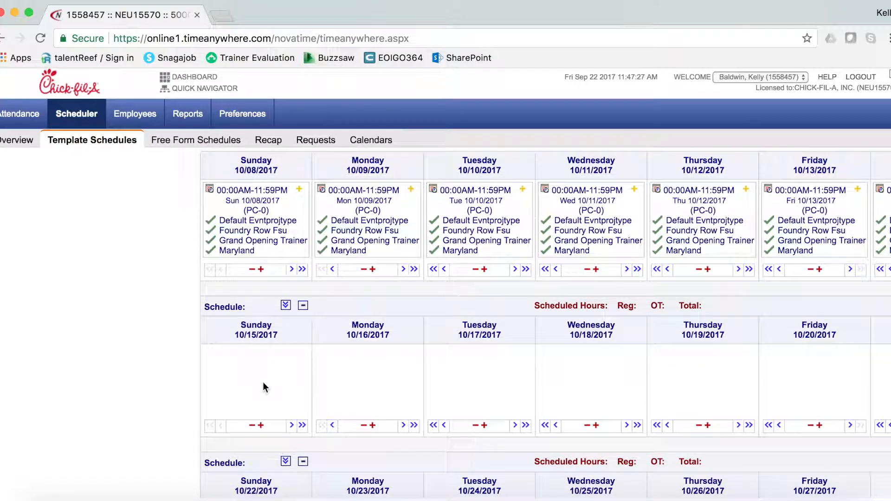
pyautogui.click(260, 426)
pyautogui.moveTo(306, 434)
pyautogui.moveTo(579, 371)
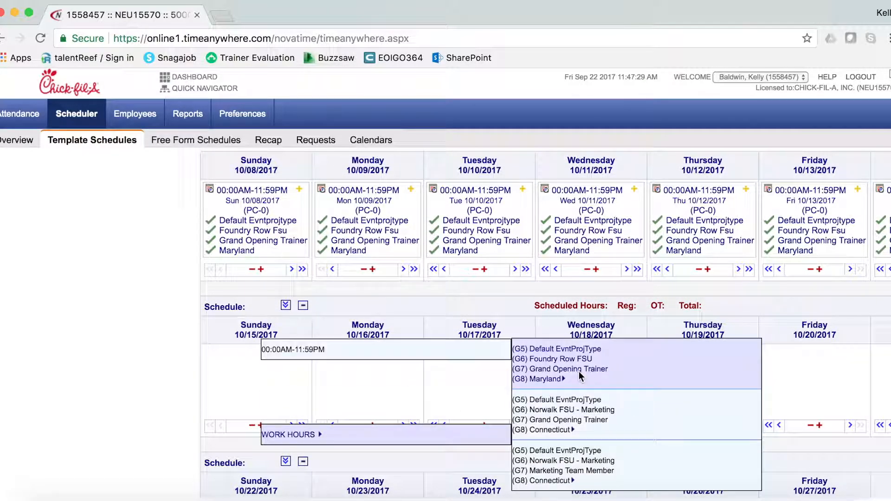
pyautogui.click(427, 361)
pyautogui.scroll(5, 232, 238)
pyautogui.click(231, 203)
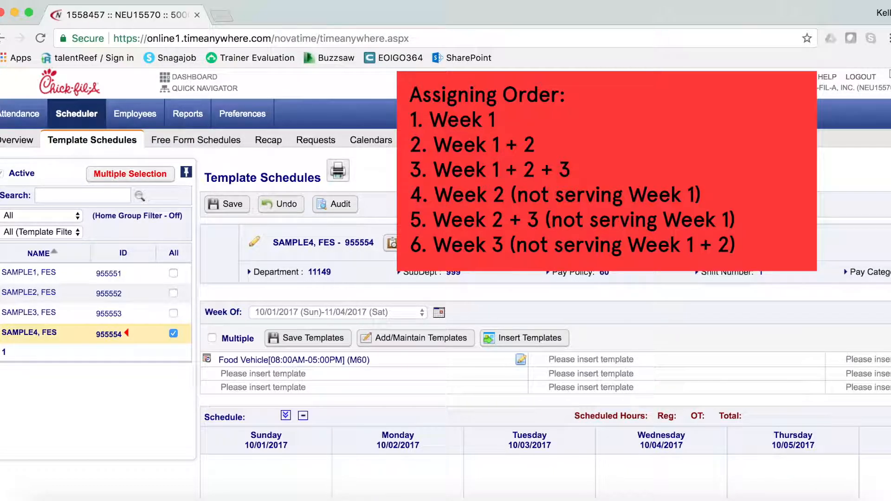
# Open SAMPLE1's schedule and review the shifts in the weeks of 10/01/2017 and 10/08/2017
pyautogui.click(42, 277)
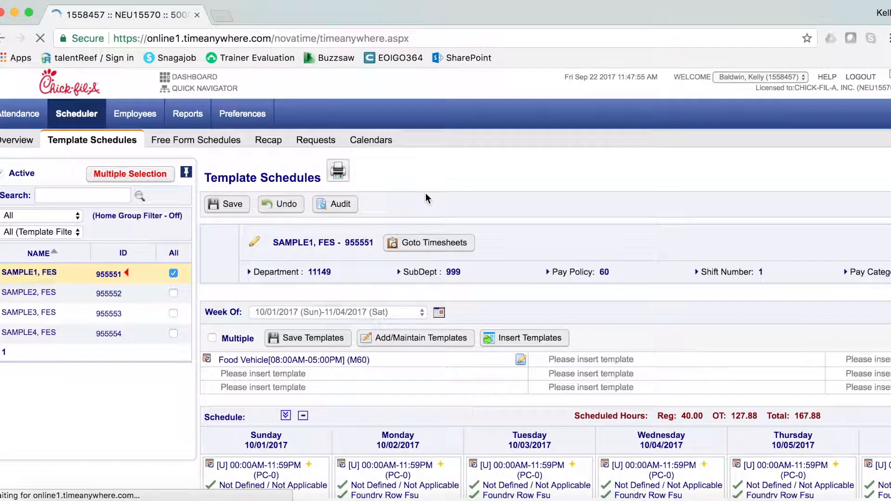
pyautogui.scroll(-10, 538, 172)
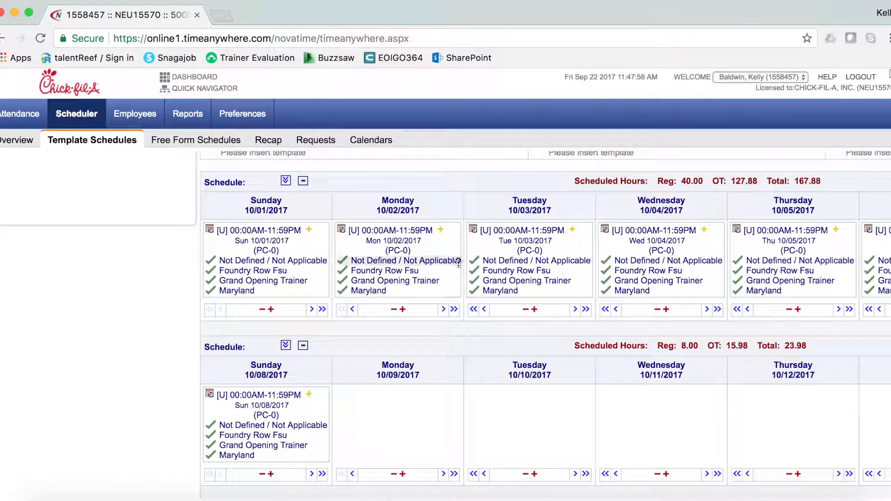
pyautogui.scroll(7, 336, 356)
pyautogui.scroll(-5, 336, 356)
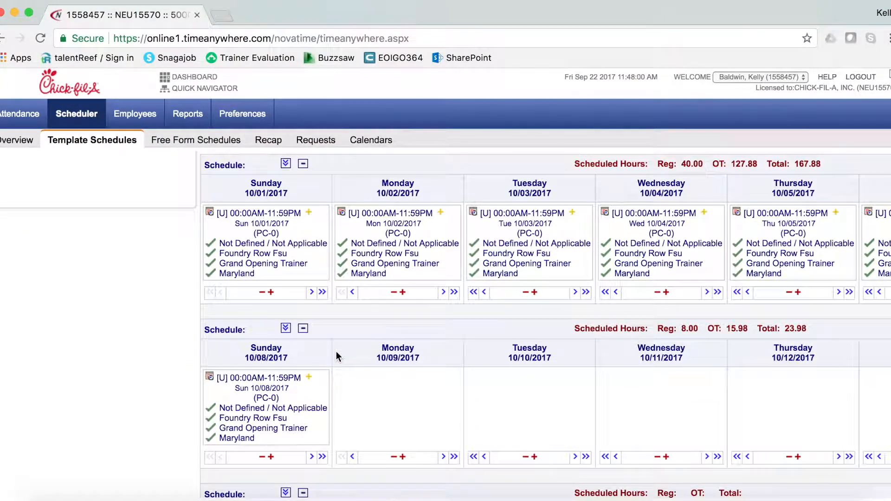
pyautogui.scroll(5, 336, 352)
# Open SAMPLE2's schedule and review the shifts assigned in its weeks
pyautogui.click(49, 198)
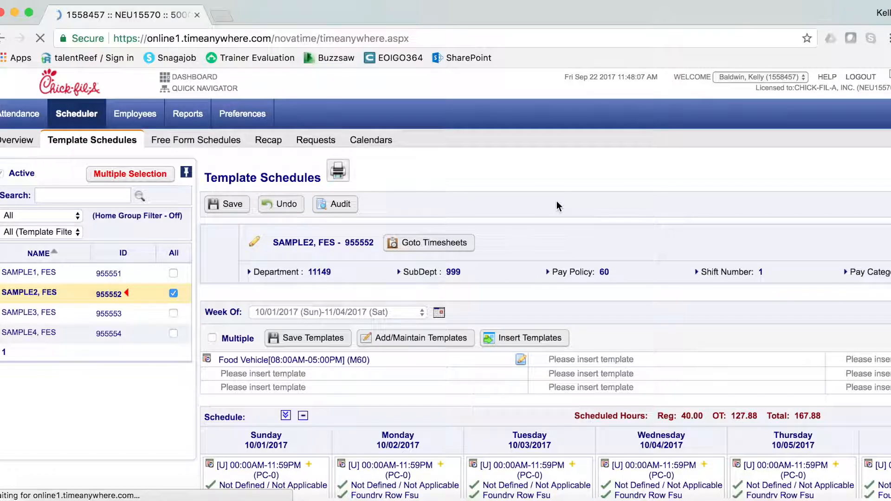
pyautogui.scroll(-10, 557, 204)
pyautogui.scroll(-3, 421, 247)
pyautogui.scroll(15, 401, 309)
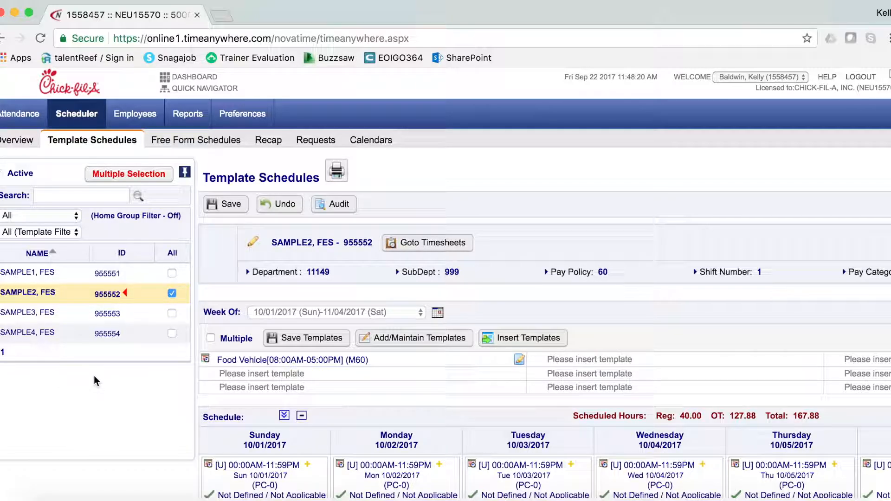
pyautogui.click(72, 217)
pyautogui.click(72, 217)
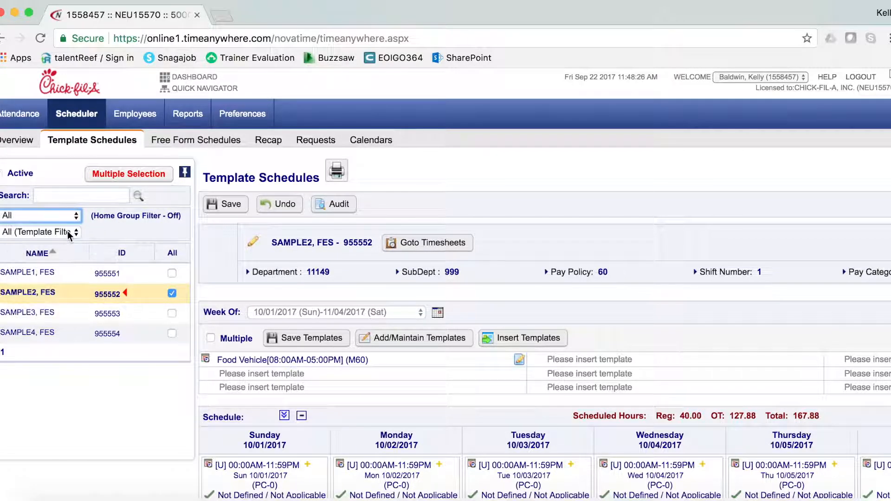
pyautogui.click(66, 230)
pyautogui.click(104, 212)
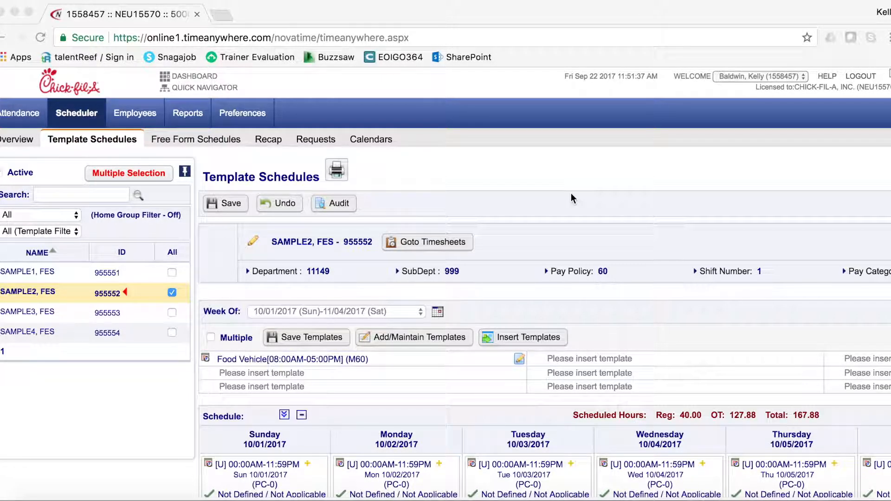
# Examine SAMPLE2's daily shifts for the weeks of 10/01/2017 and 10/08/2017
pyautogui.scroll(-3, 361, 190)
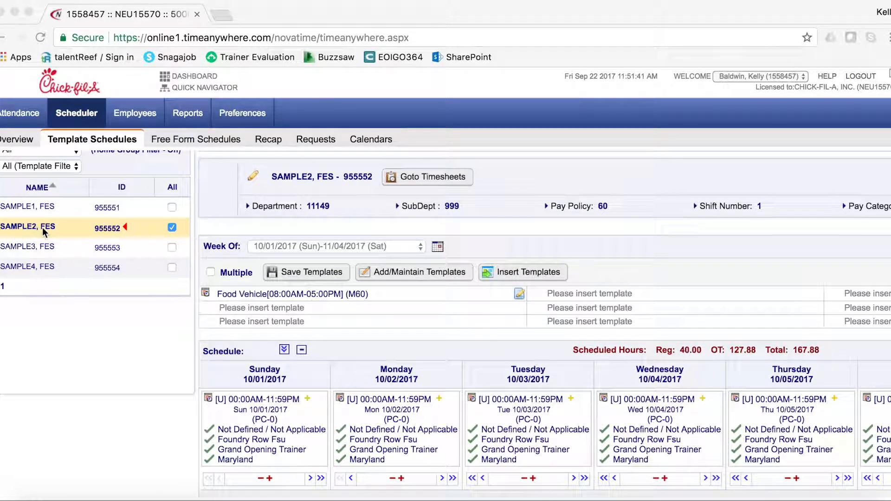
pyautogui.scroll(-5, 297, 269)
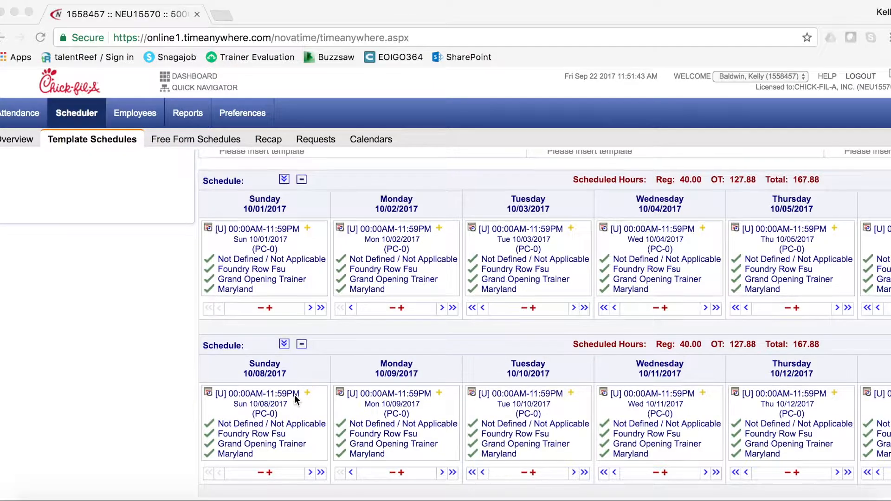
pyautogui.scroll(-2, 294, 395)
pyautogui.scroll(8, 295, 395)
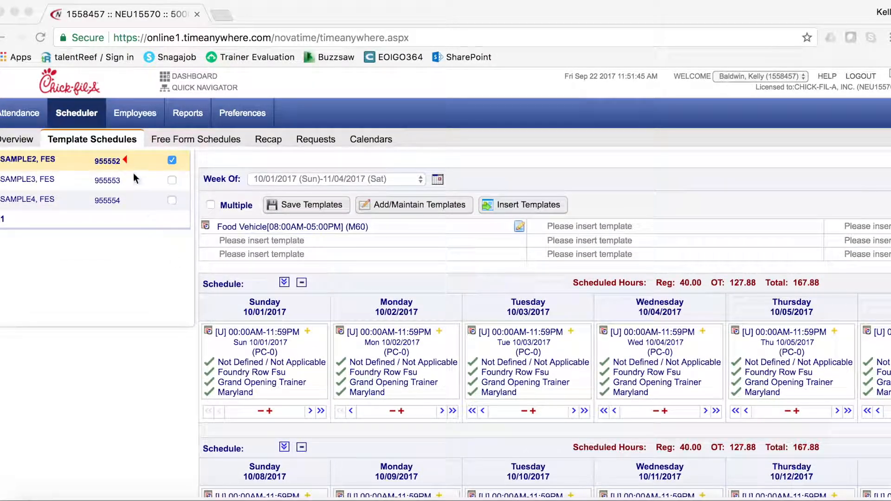
pyautogui.scroll(1, 133, 174)
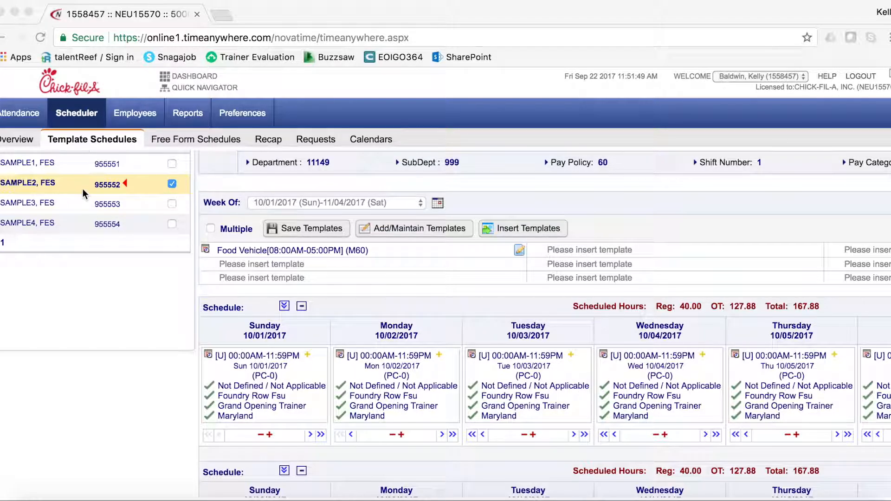
pyautogui.scroll(-1, 341, 278)
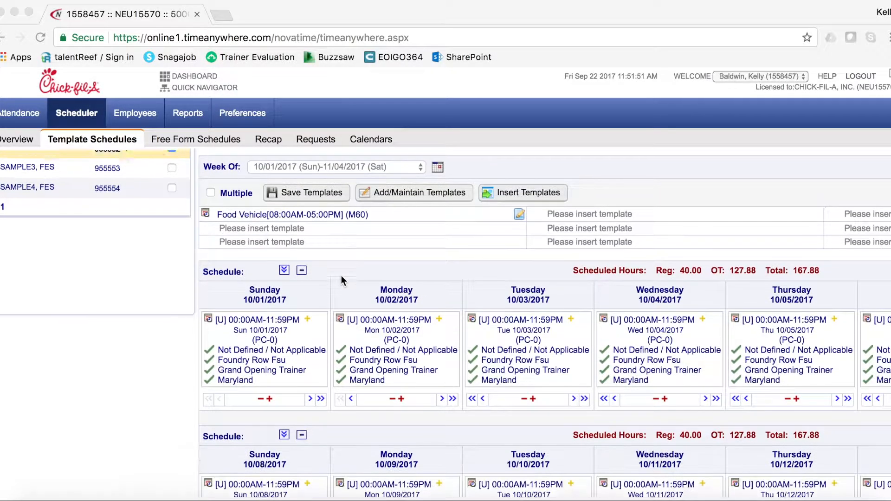
pyautogui.scroll(3, 121, 244)
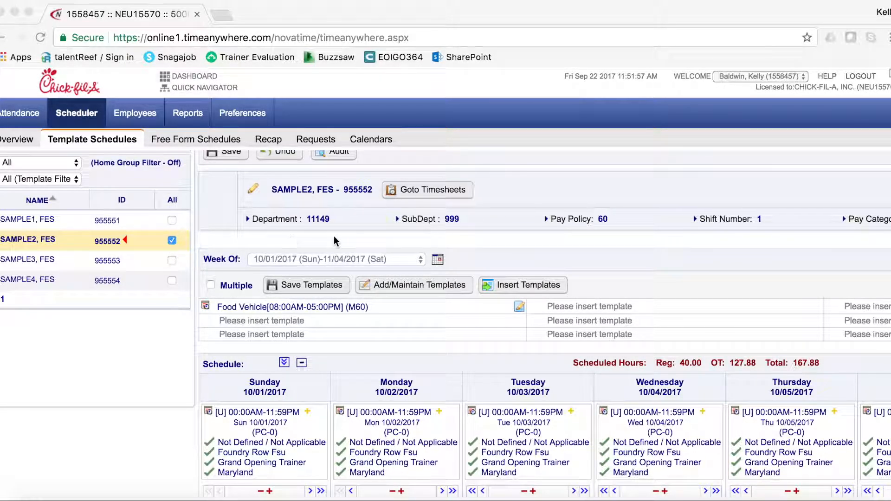
# Remove SAMPLE2's shifts on Sunday 10/01/2017, Monday 10/02/2017 and Tuesday 10/03/2017
pyautogui.scroll(-3, 333, 236)
pyautogui.click(261, 390)
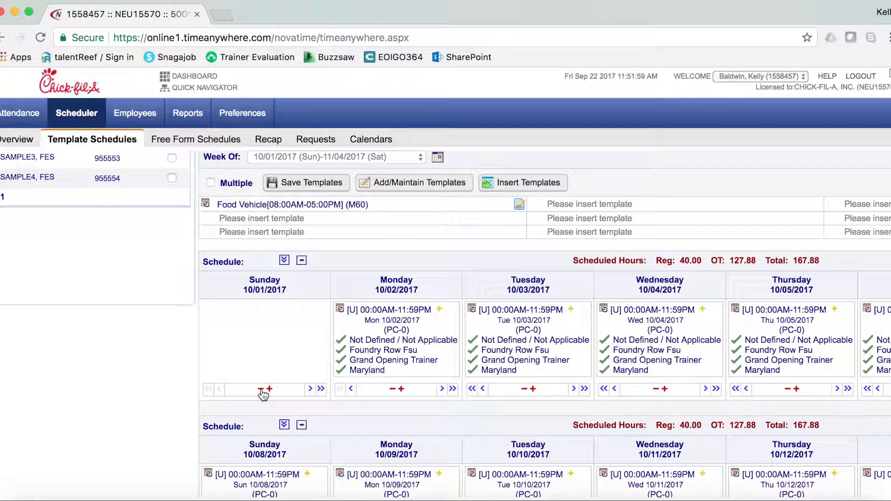
pyautogui.click(392, 389)
pyautogui.click(524, 390)
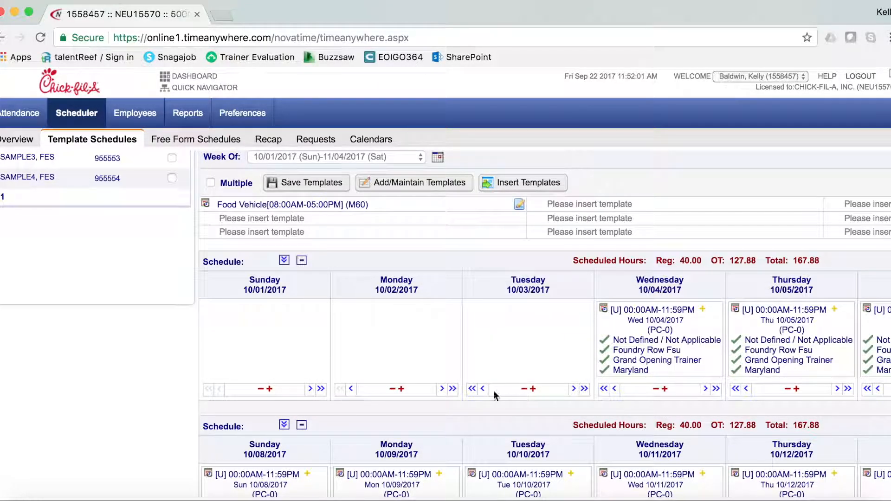
pyautogui.hscroll(3, 425, 336)
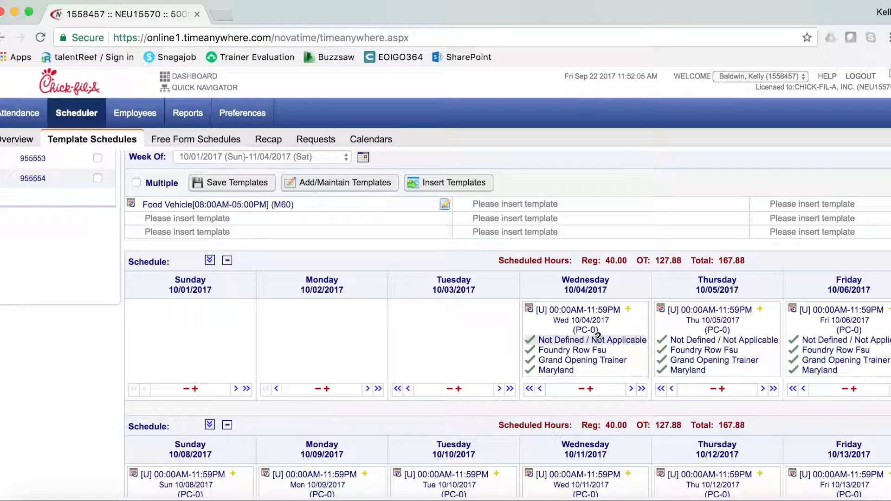
# Save SAMPLE2's template schedule with the shifts on 10/01/2017 through 10/03/2017 removed
pyautogui.scroll(-5, 578, 328)
pyautogui.scroll(-2, 183, 438)
pyautogui.scroll(7, 186, 439)
pyautogui.scroll(3, 186, 438)
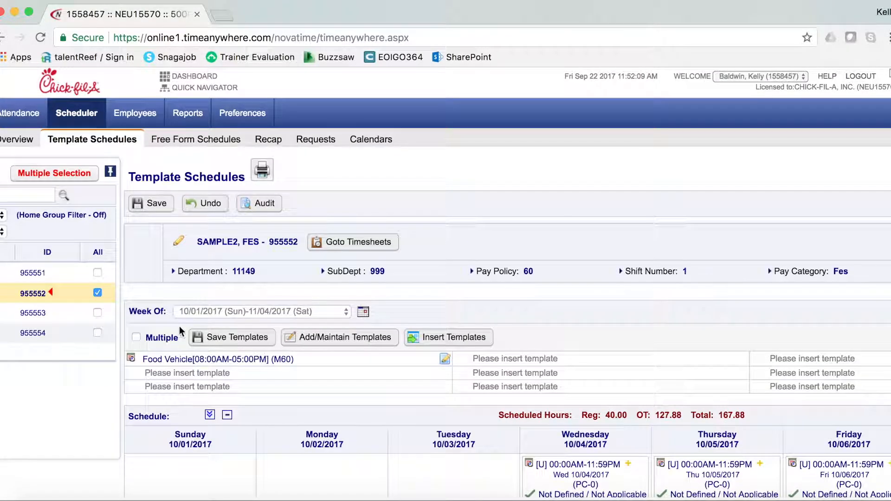
pyautogui.click(144, 200)
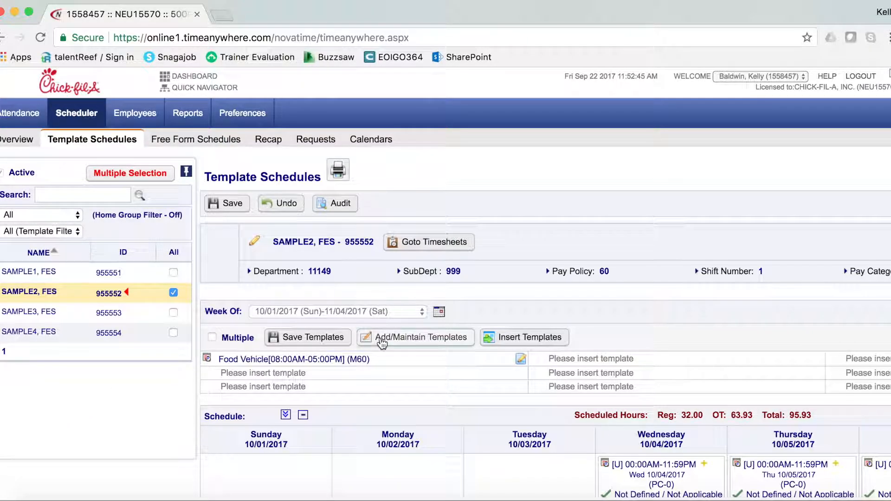
# Review SAMPLE2's saved shifts across the weeks of 10/01/2017, 10/08/2017 and 10/15/2017
pyautogui.scroll(-1, 432, 290)
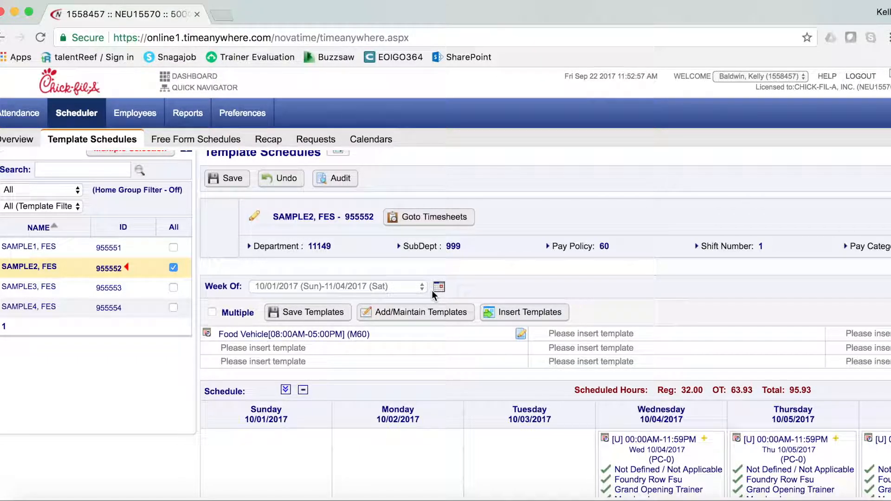
pyautogui.scroll(-5, 497, 278)
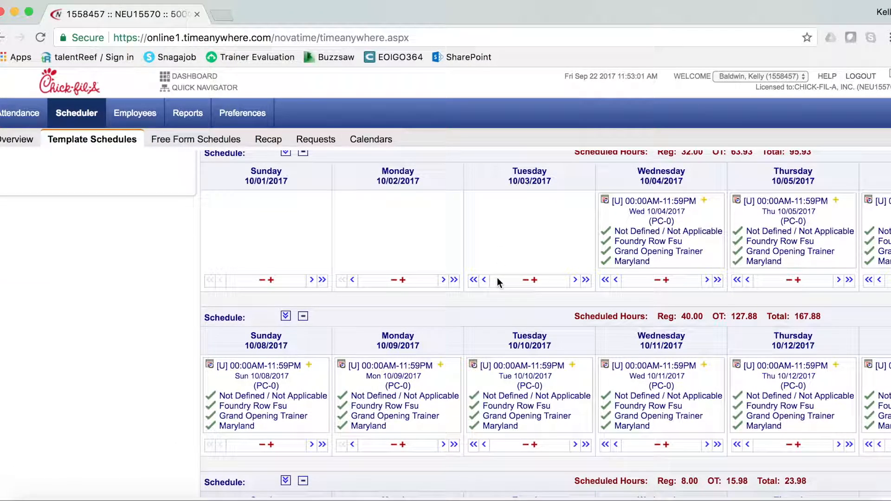
pyautogui.scroll(-3, 428, 279)
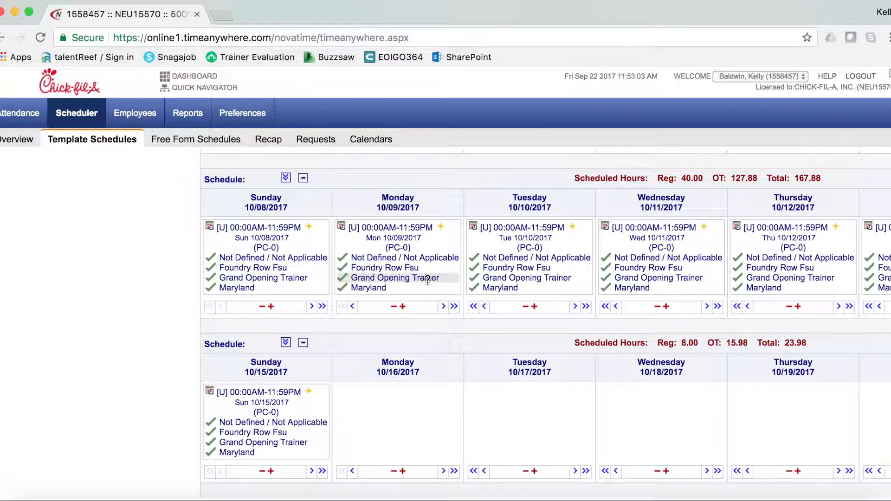
pyautogui.scroll(8, 421, 369)
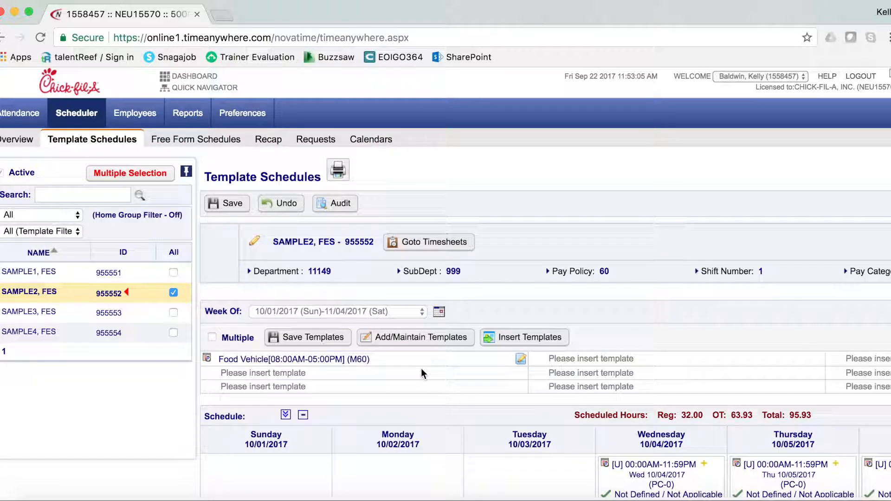